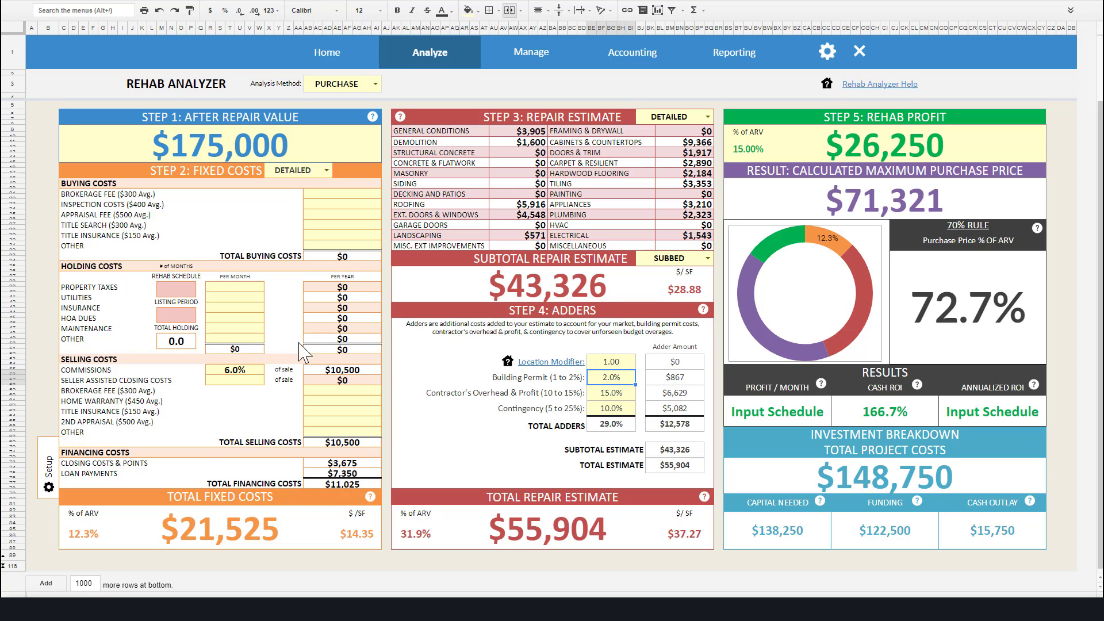
# Switch the analysis method to PROFIT and back to PURCHASE
pyautogui.click(368, 87)
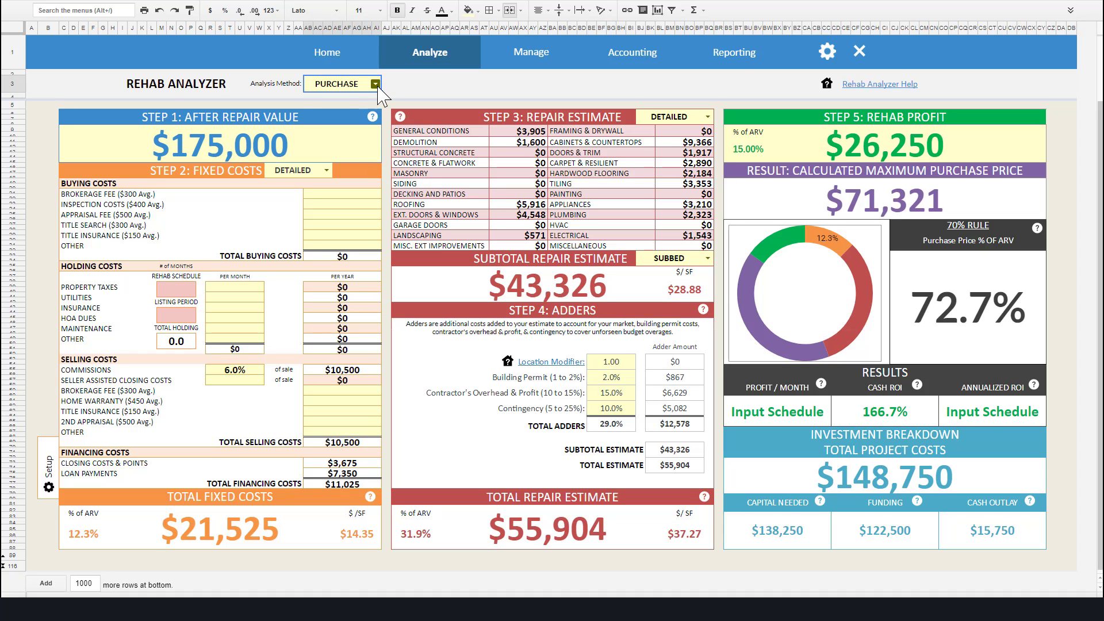
pyautogui.click(376, 85)
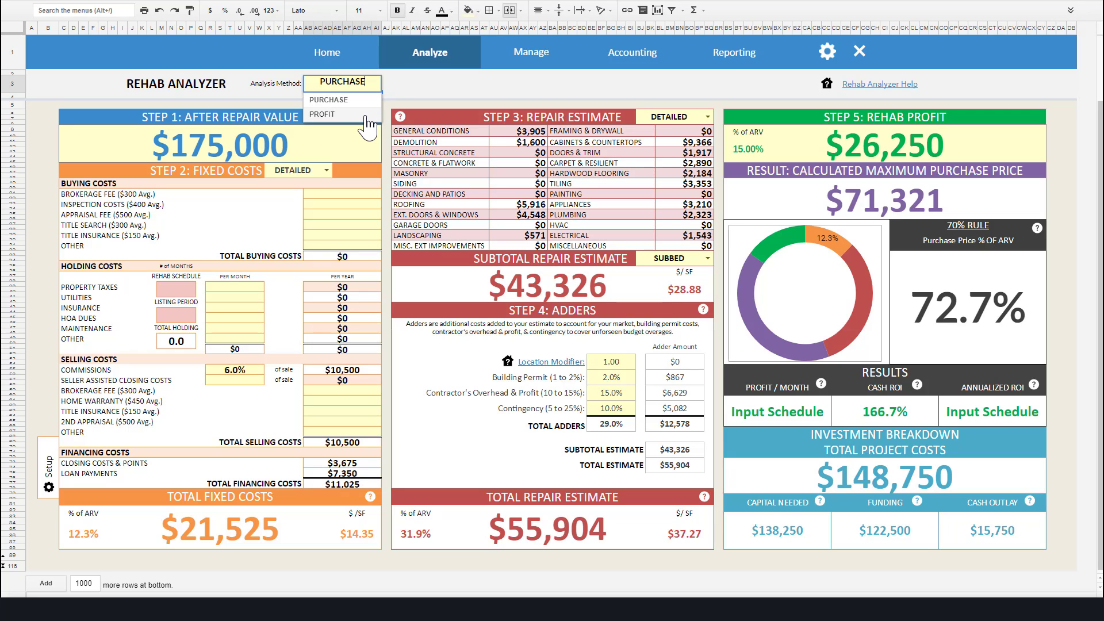
pyautogui.click(365, 115)
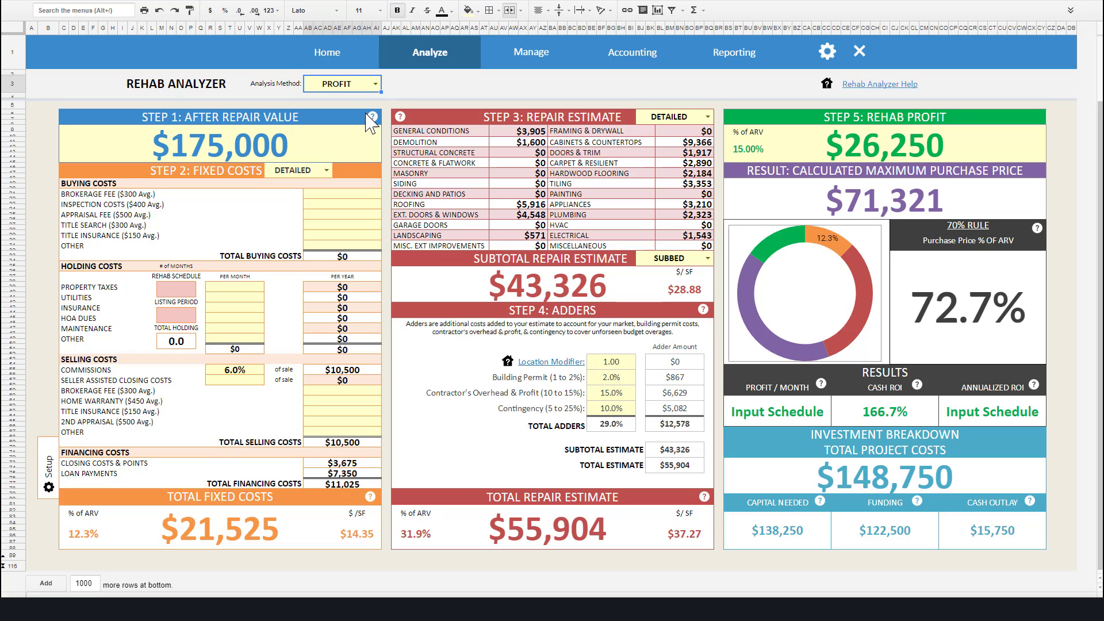
pyautogui.click(375, 84)
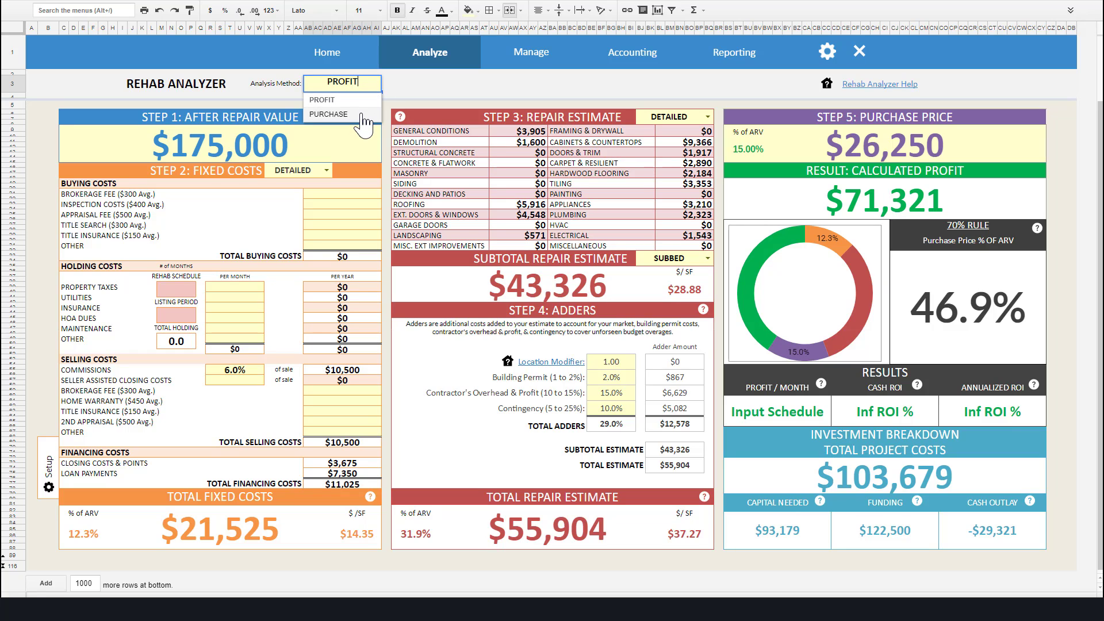
pyautogui.click(328, 114)
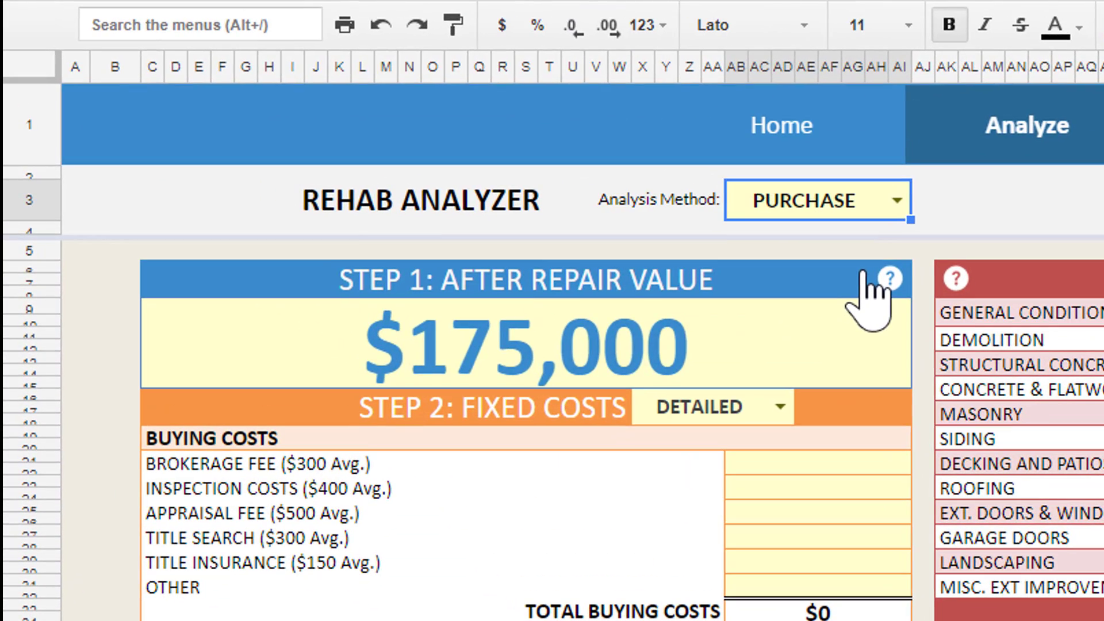
# Enter the buying costs: $400 for inspection costs, $500 for title search and $250 for title insurance
pyautogui.click(817, 332)
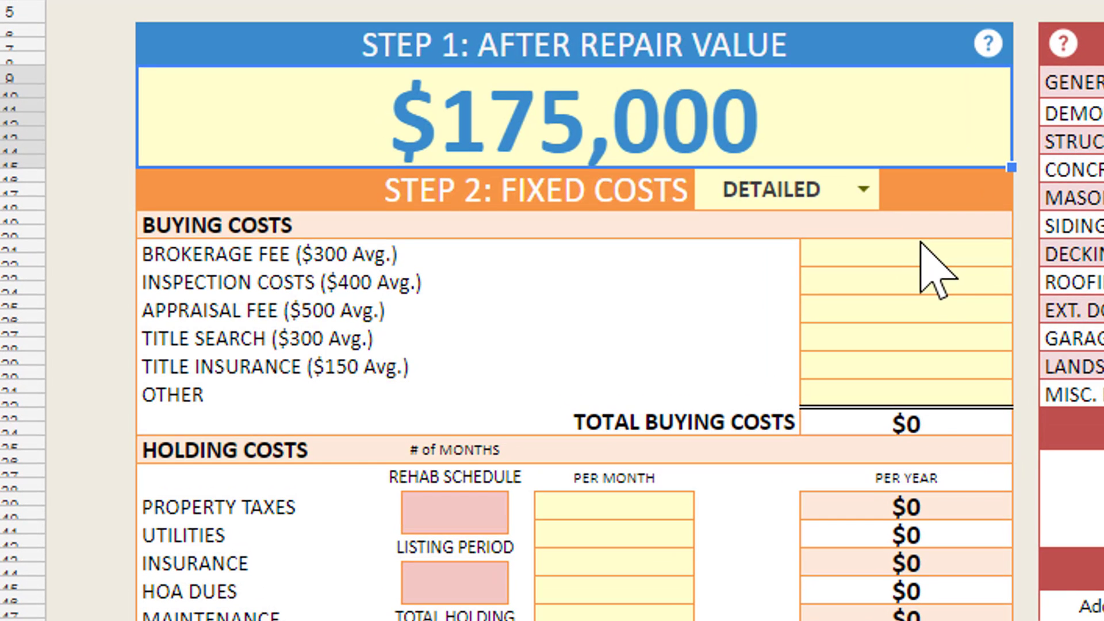
pyautogui.click(931, 258)
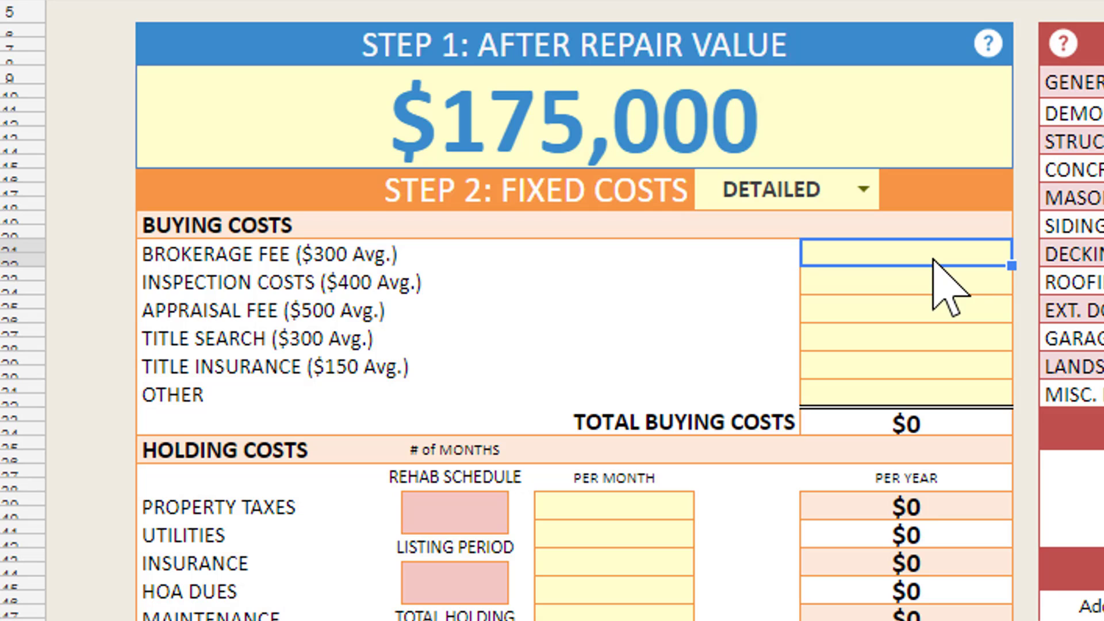
pyautogui.click(969, 288)
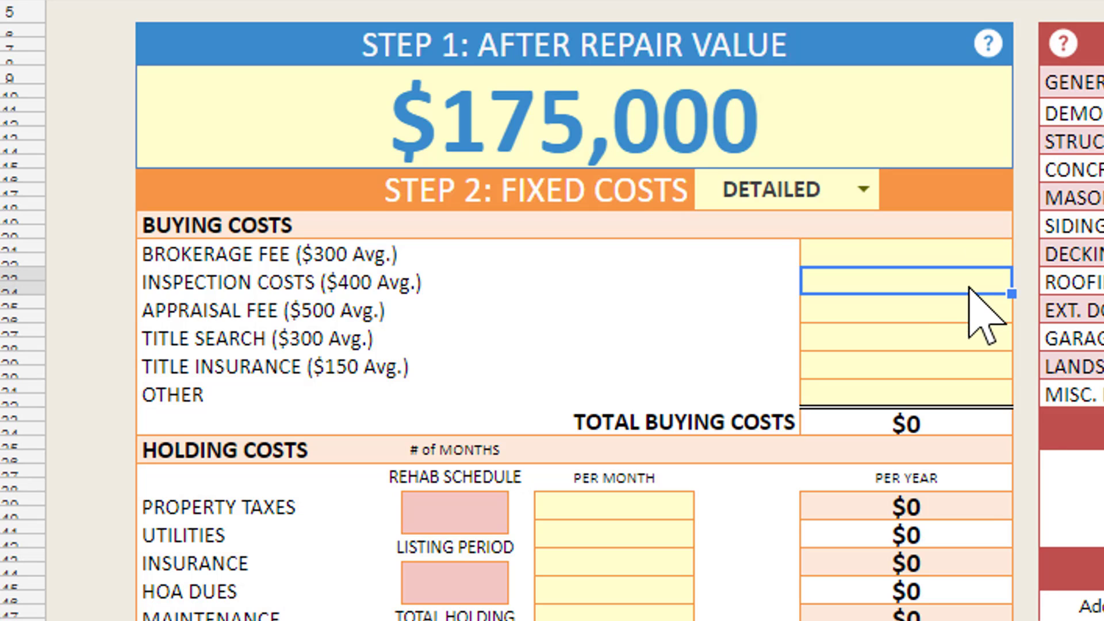
pyautogui.write('400')
pyautogui.press('Return')
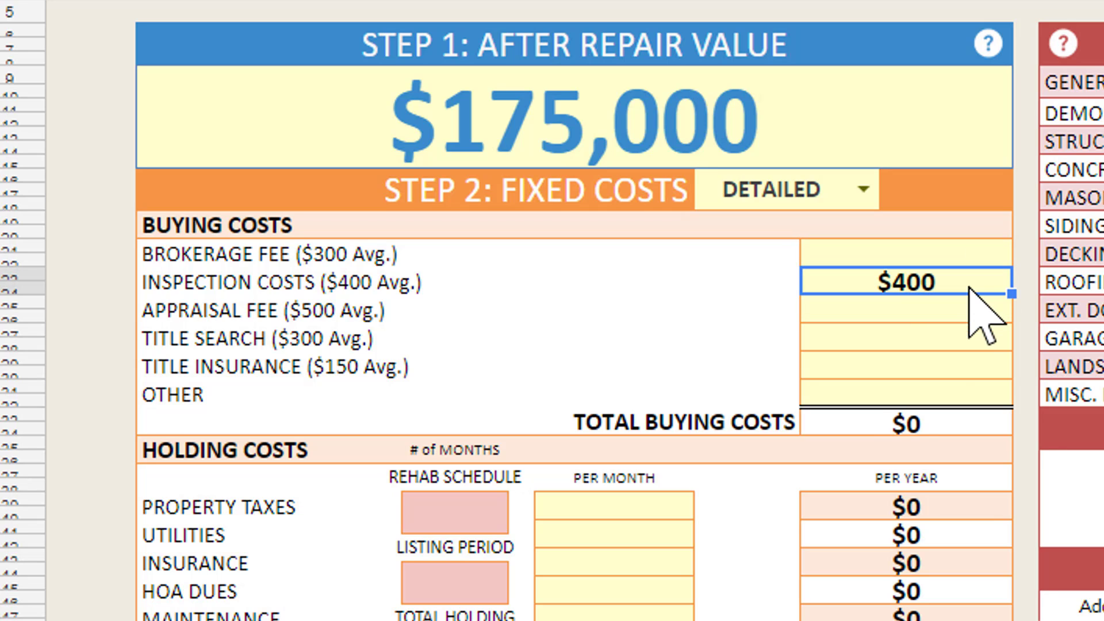
pyautogui.click(963, 335)
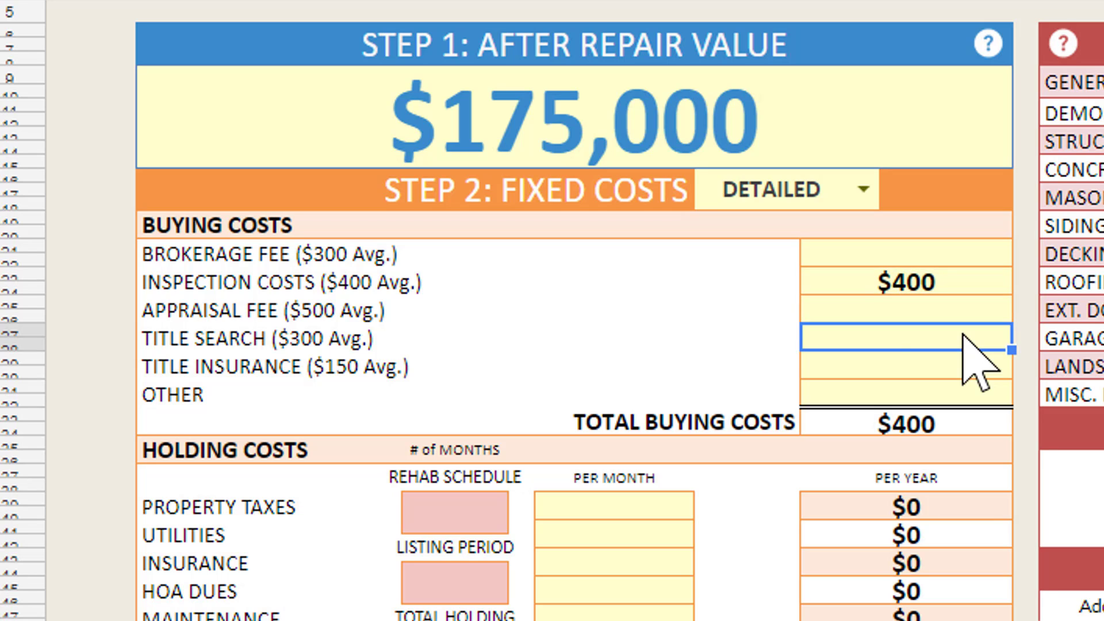
pyautogui.write('500')
pyautogui.press('Return')
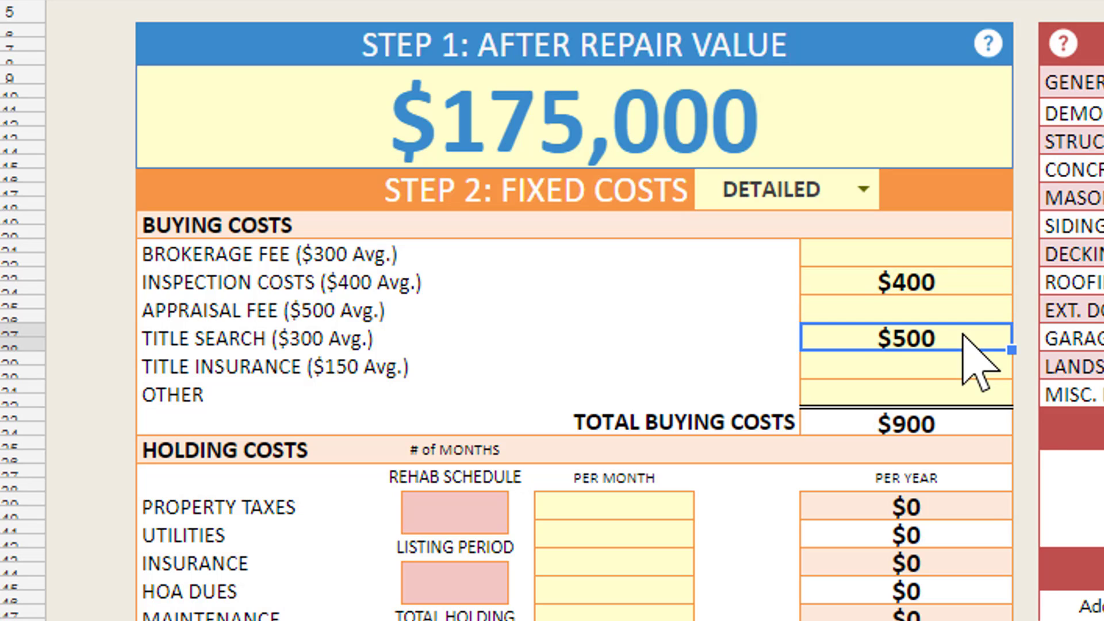
pyautogui.write('250')
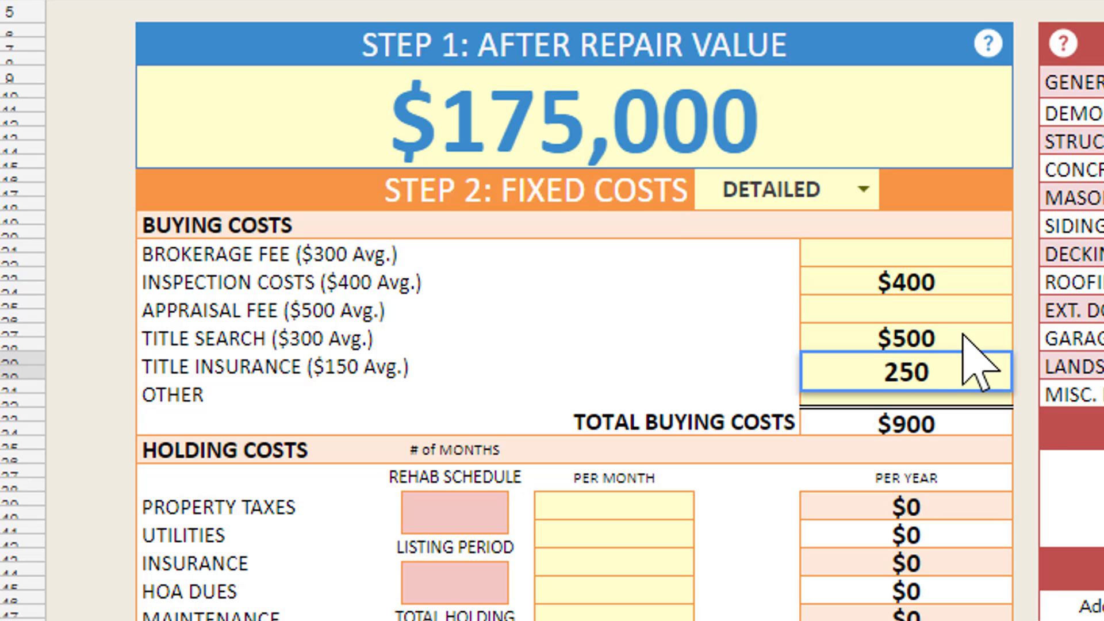
pyautogui.hotkey('ctrl', 'Return')
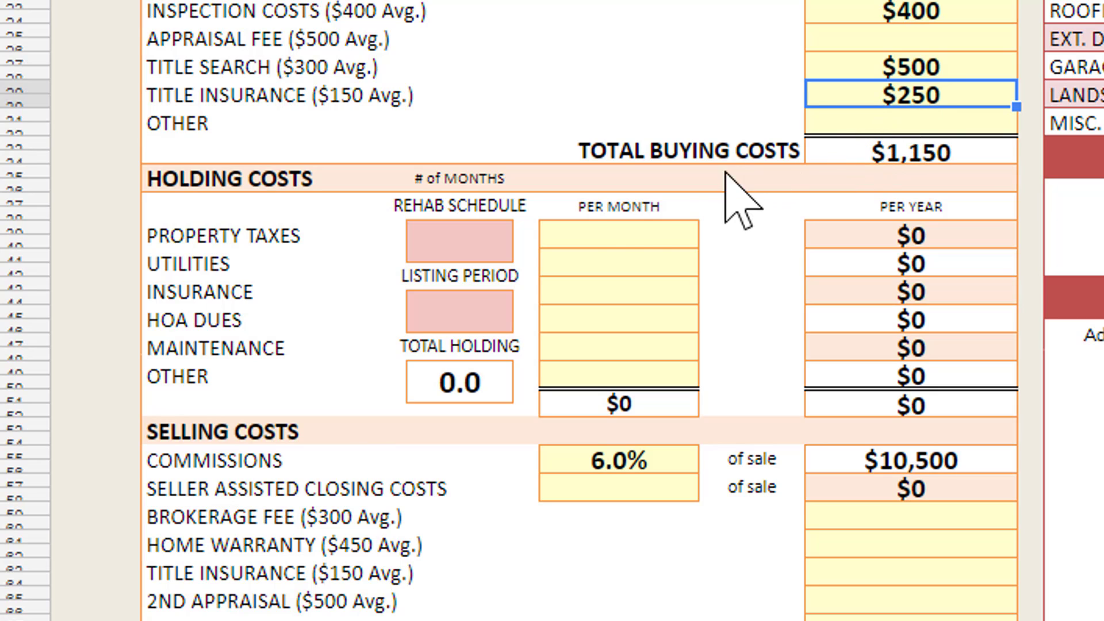
# Set the rehab schedule to 2 months and the listing period to 3 months in the holding costs
pyautogui.click(501, 233)
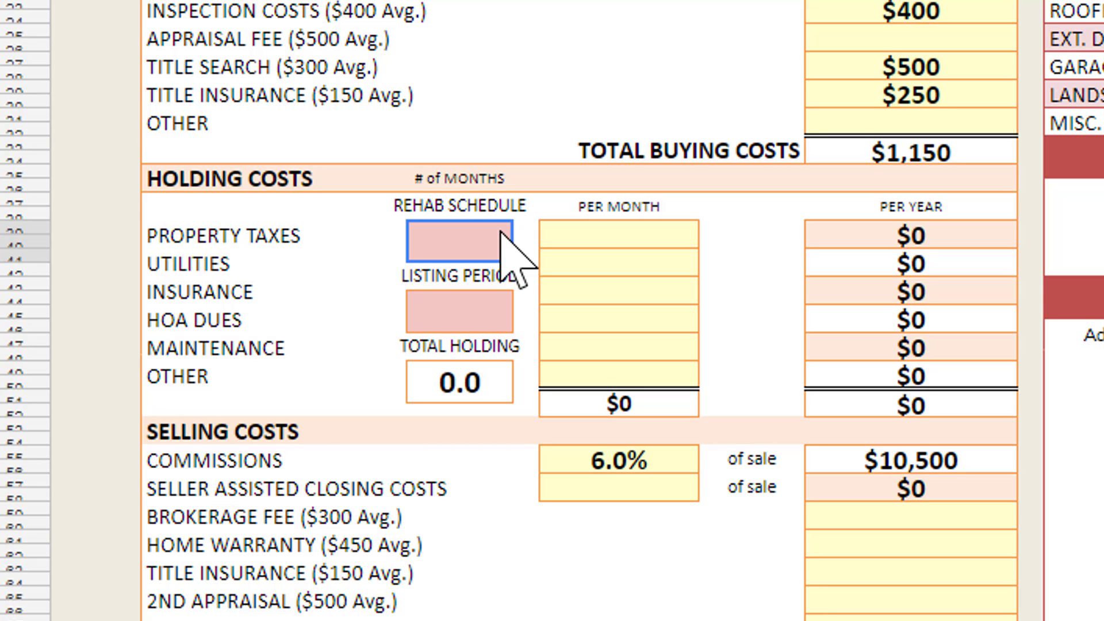
pyautogui.write('2')
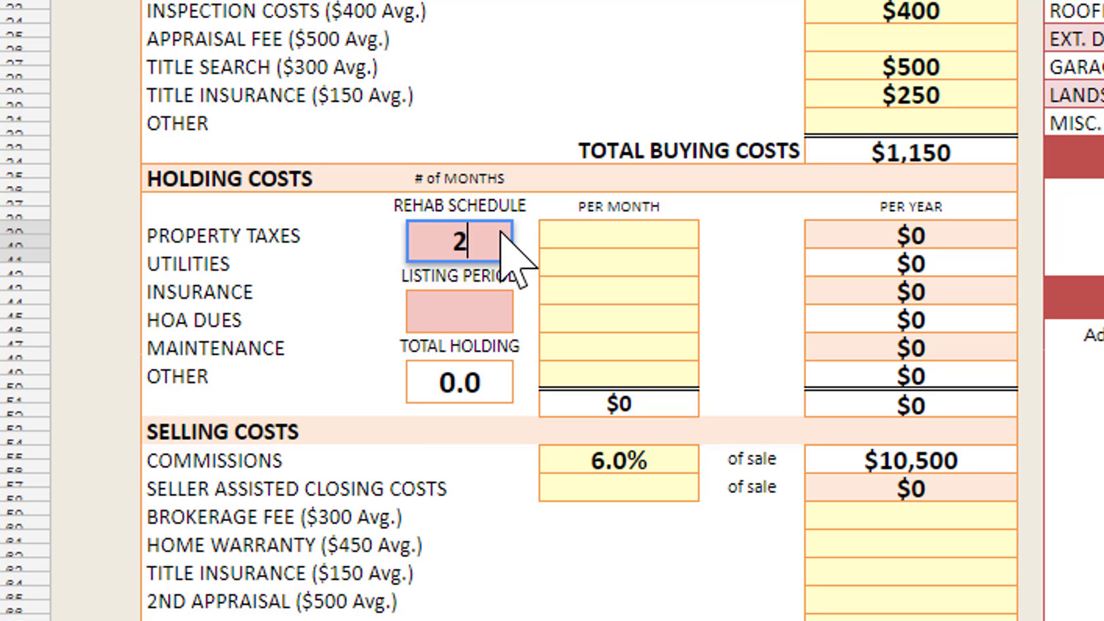
pyautogui.press('Return')
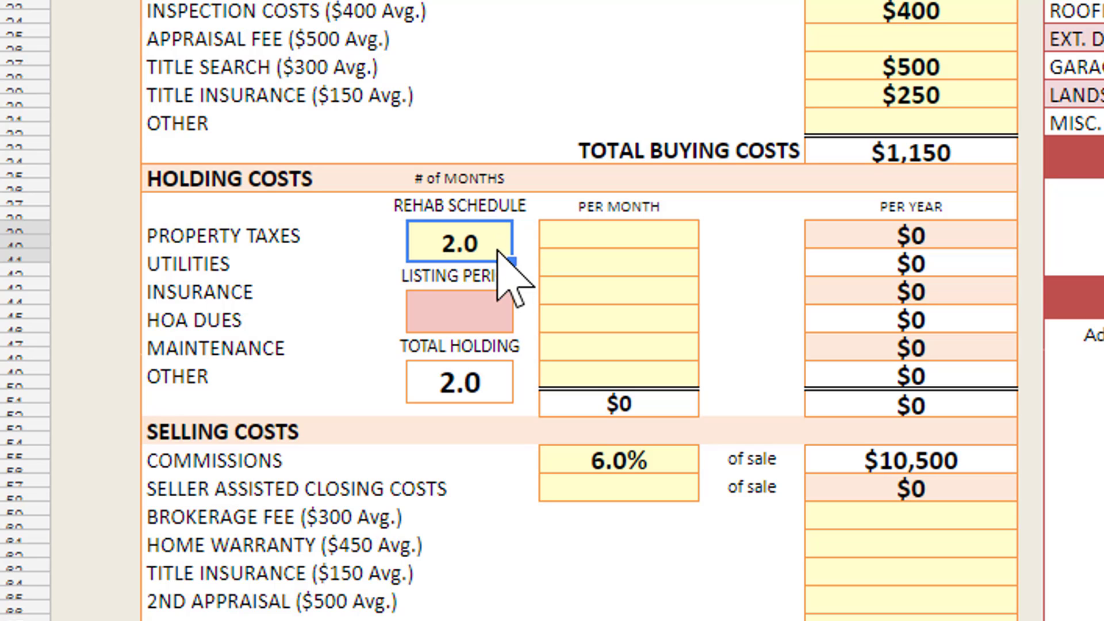
pyautogui.click(479, 314)
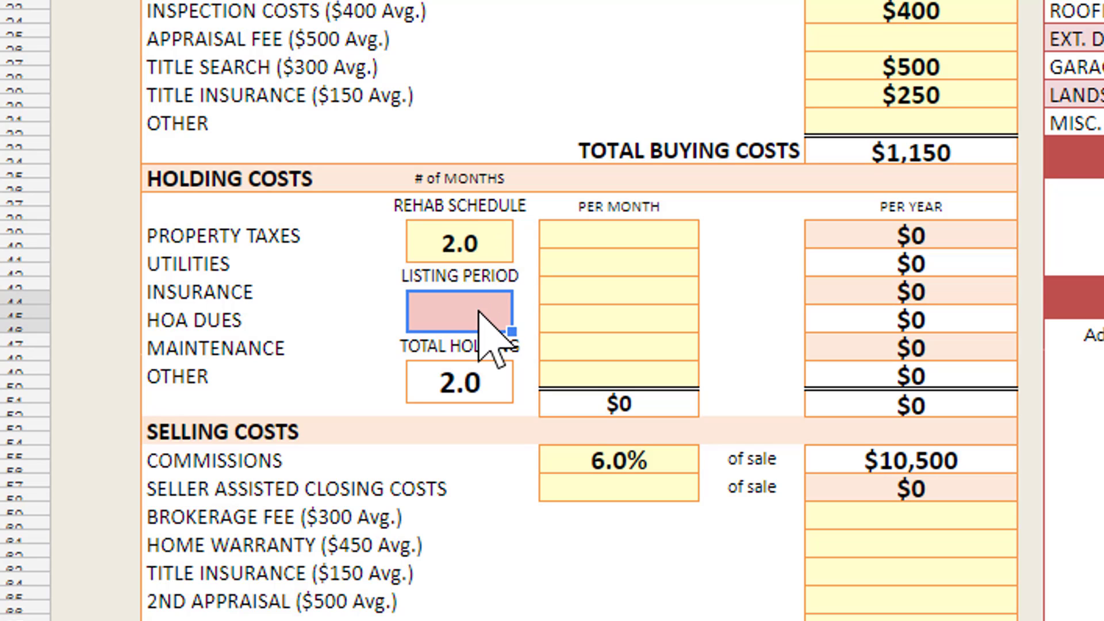
pyautogui.write('3')
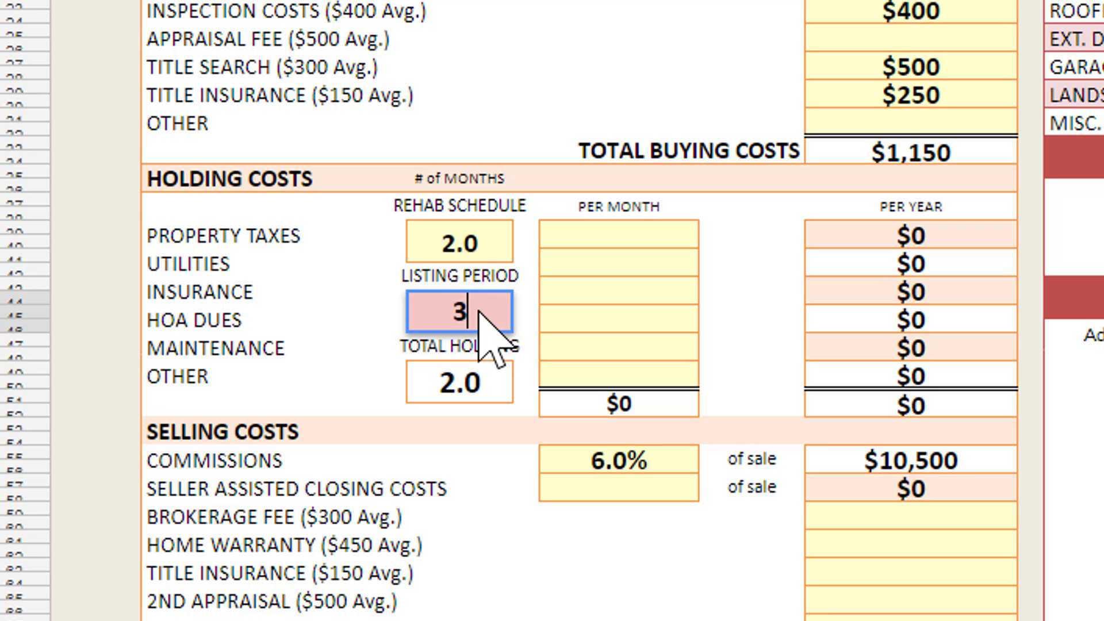
pyautogui.press('Return')
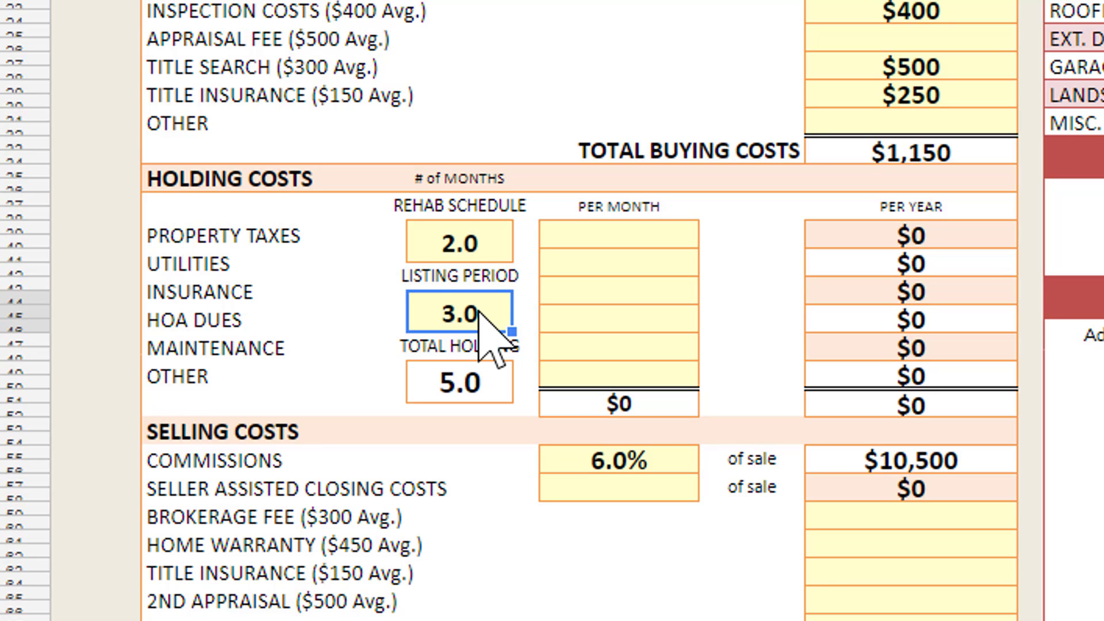
# Enter the monthly holding costs: $200 property taxes, $300 utilities, $100 insurance and $100 maintenance
pyautogui.click(646, 240)
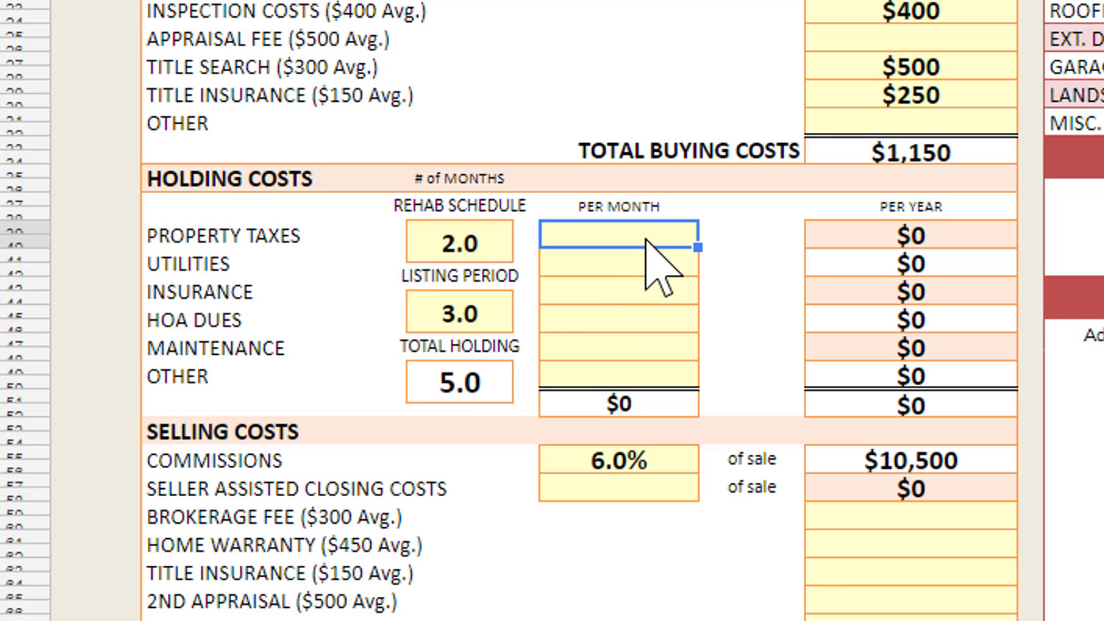
pyautogui.write('200')
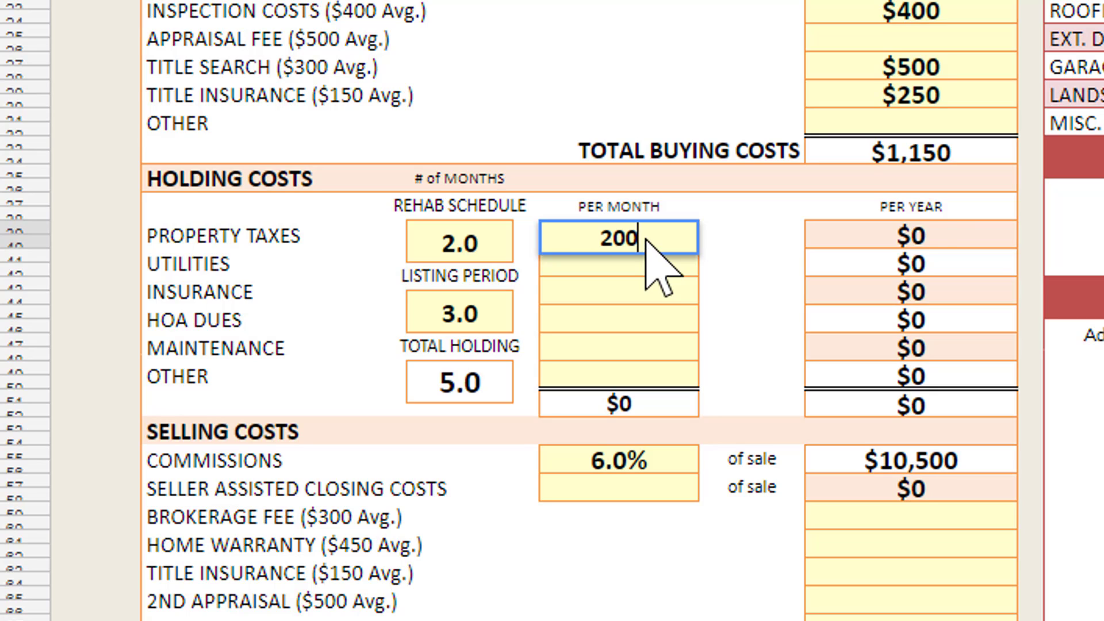
pyautogui.press('Return')
pyautogui.write('300')
pyautogui.press('Escape')
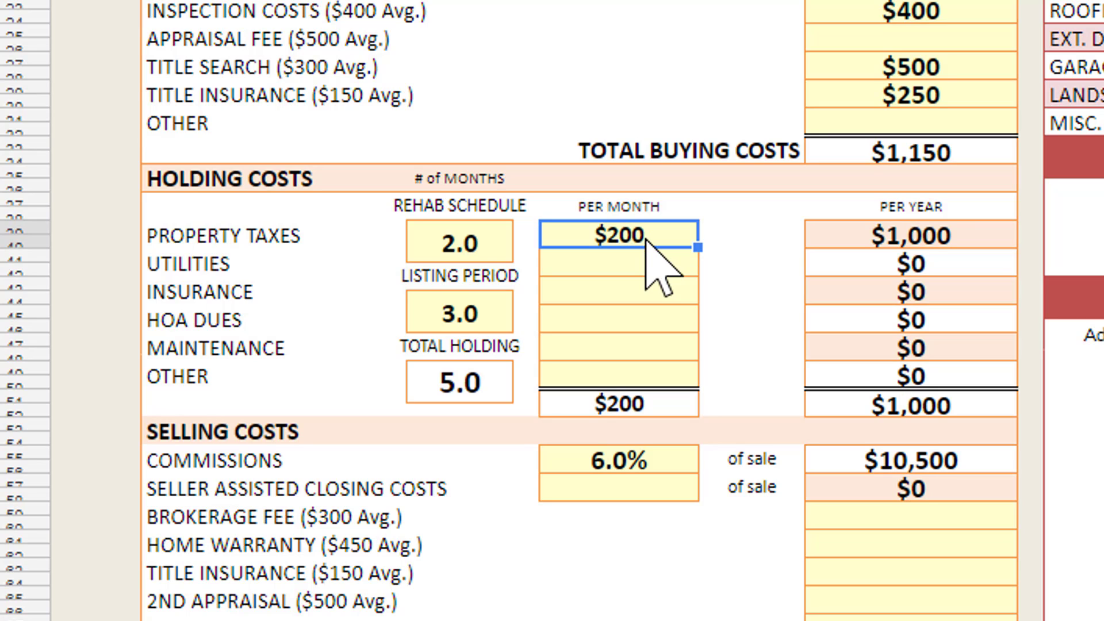
pyautogui.press('Return')
pyautogui.write('300')
pyautogui.press('Return')
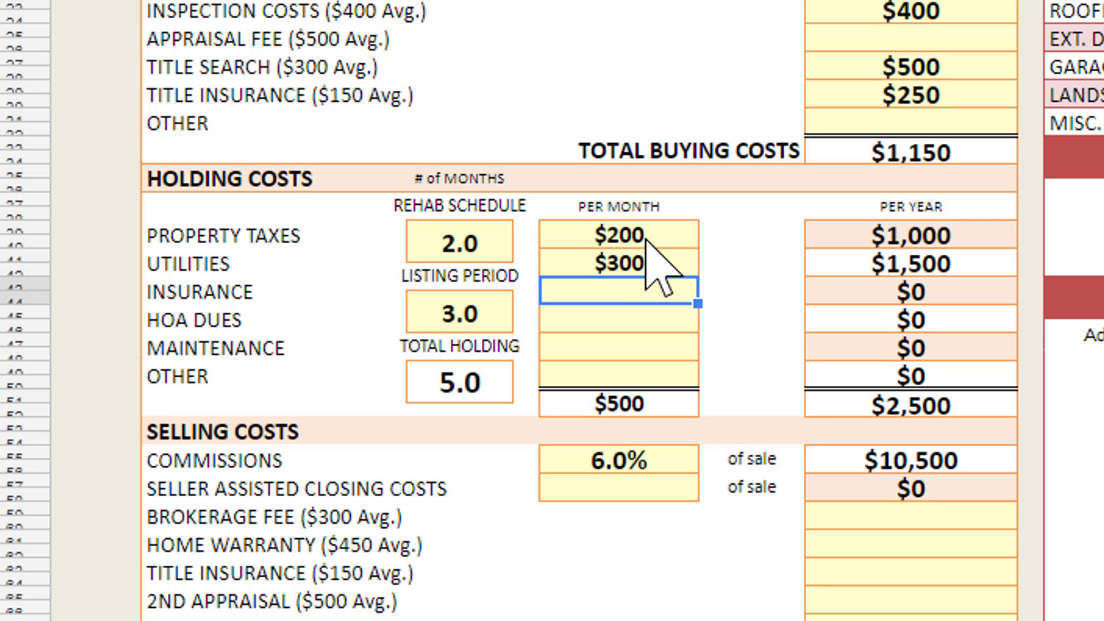
pyautogui.write('100')
pyautogui.press('Return')
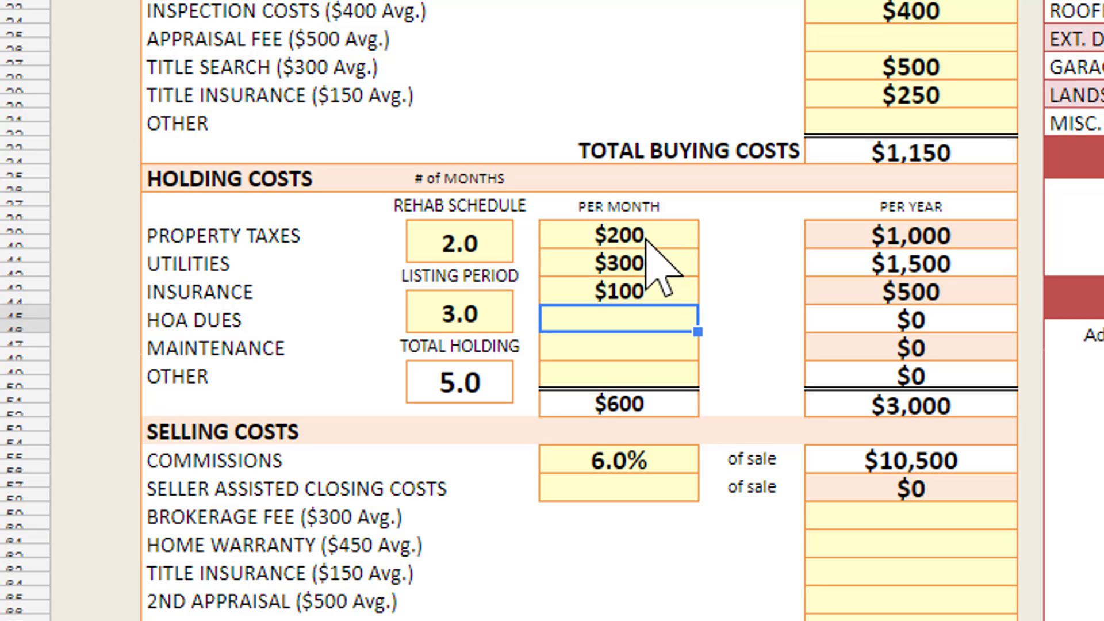
pyautogui.press('Return')
pyautogui.write('100')
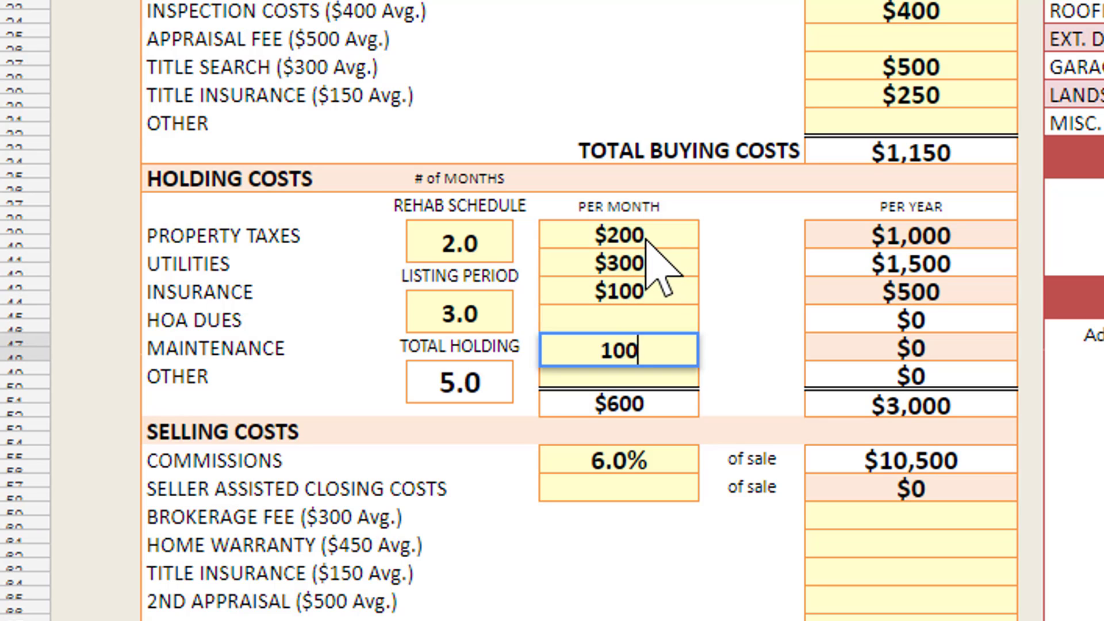
pyautogui.press('Return')
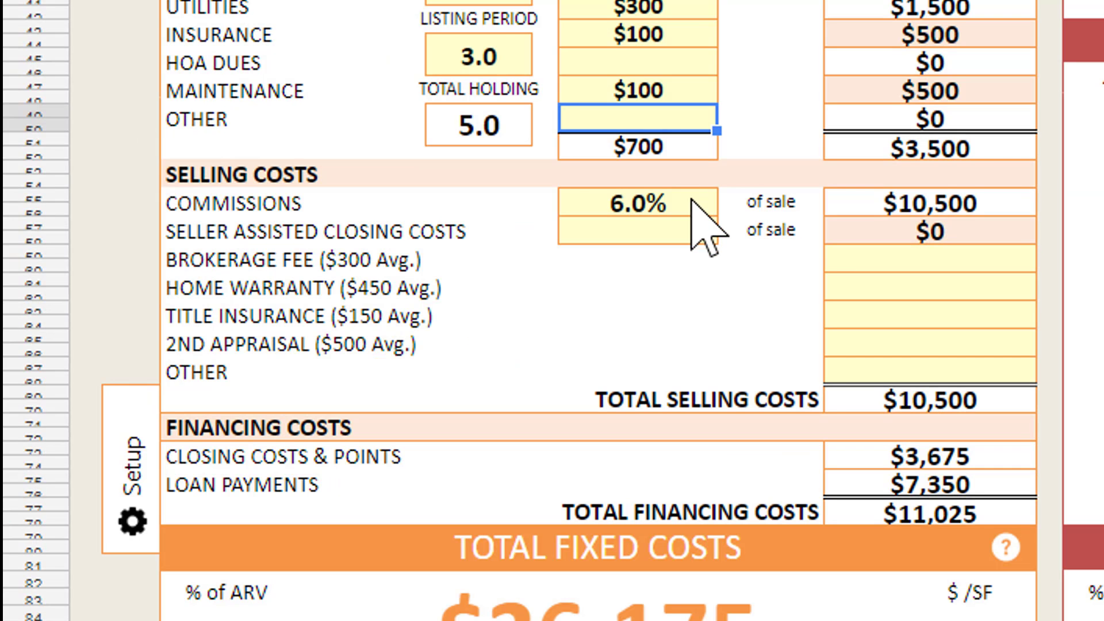
# Enter the selling costs: 450 for home warranty, 500 for title insurance and 500 for the 2nd appraisal
pyautogui.click(674, 458)
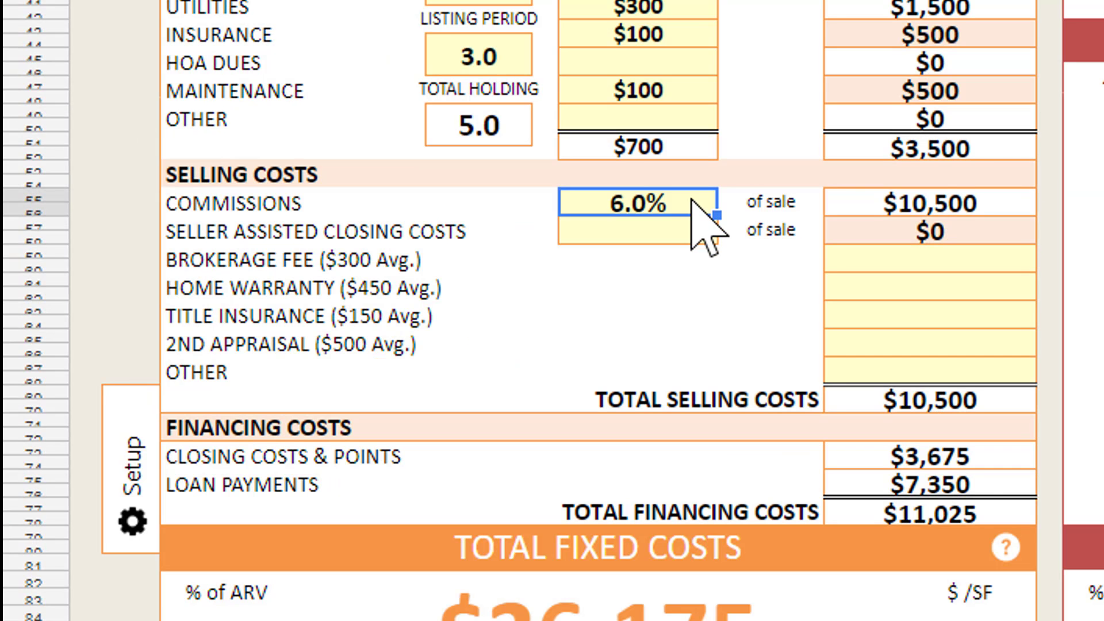
pyautogui.click(892, 298)
pyautogui.write('450')
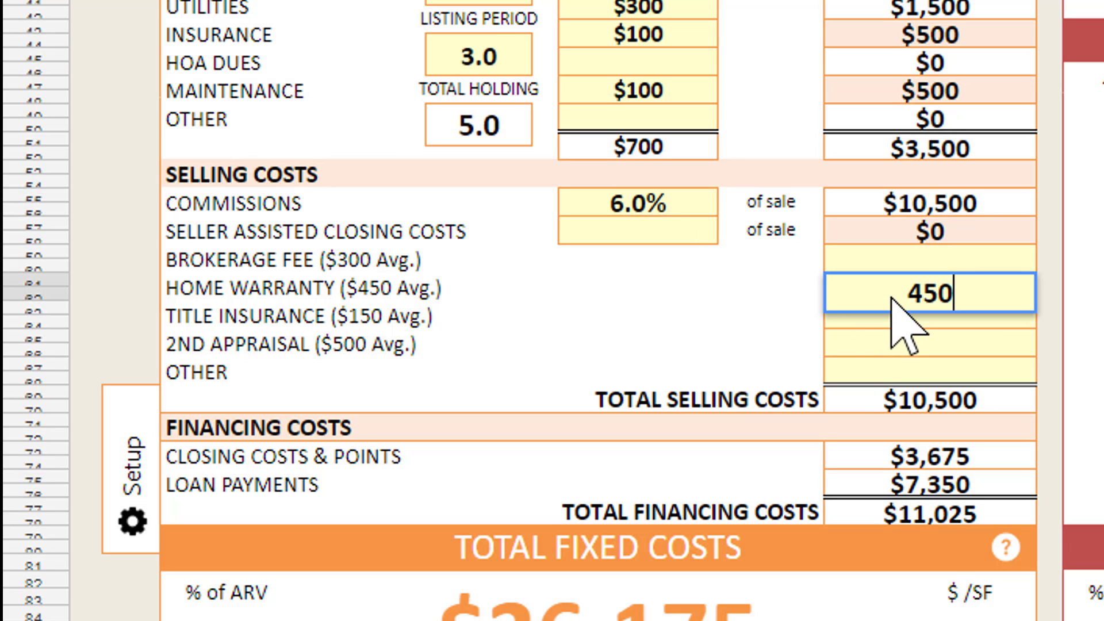
pyautogui.press('Return')
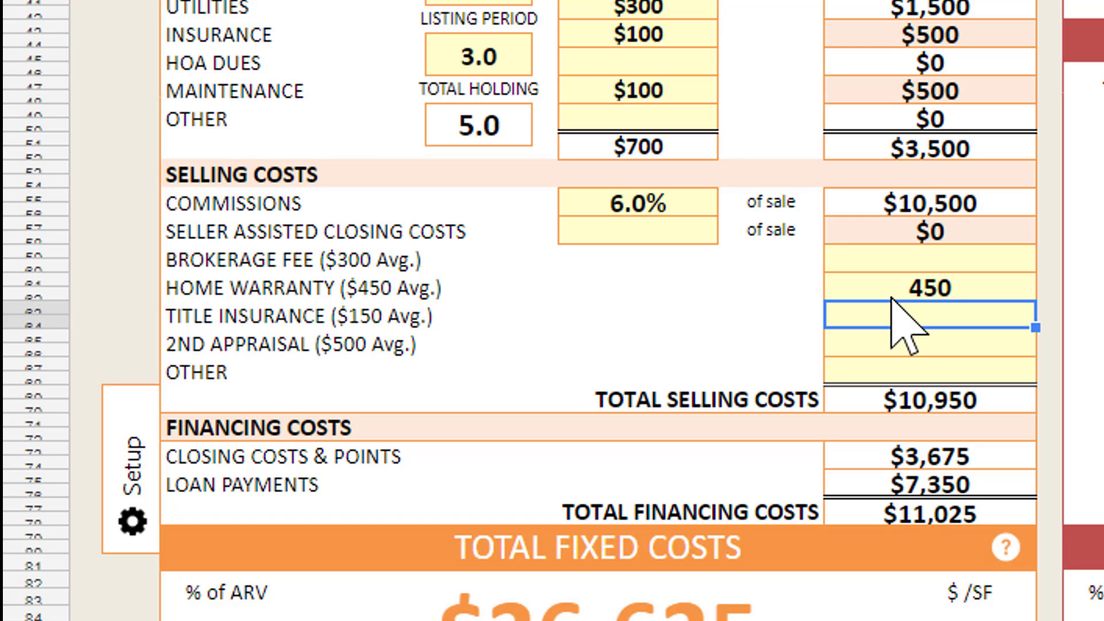
pyautogui.write('500')
pyautogui.press('Return')
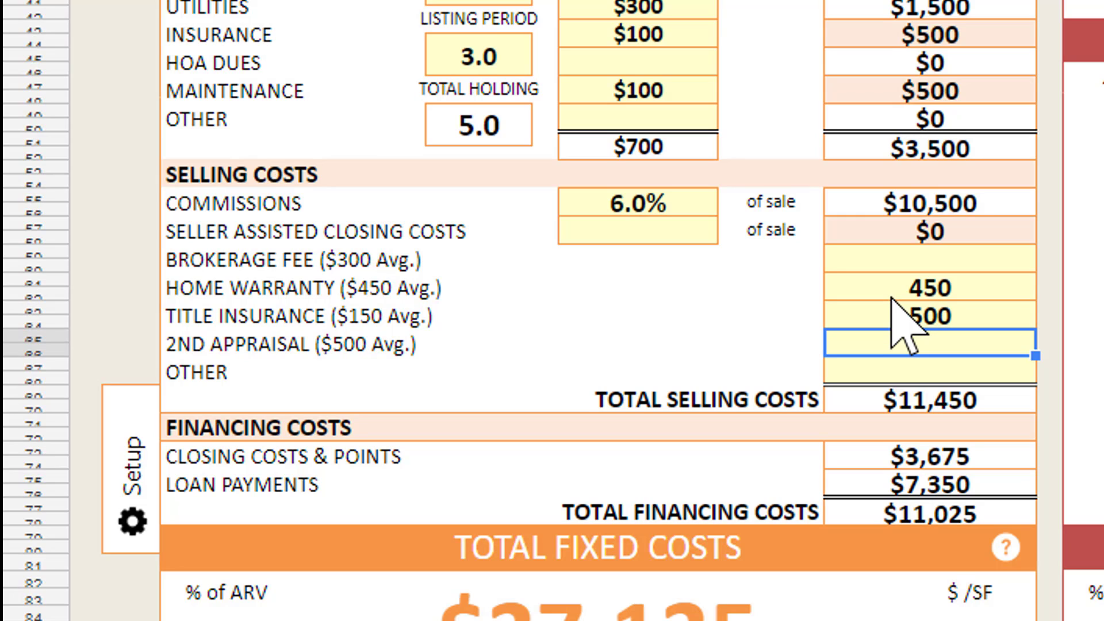
pyautogui.write('500')
pyautogui.press('Return')
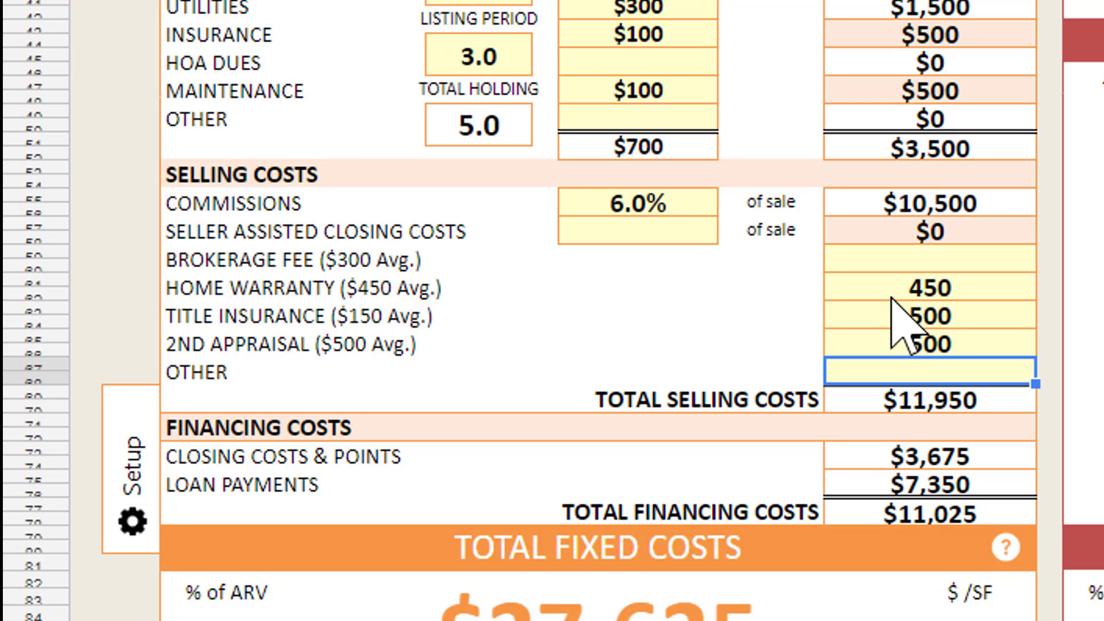
# Inspect the closing costs and points under financing costs and open the adjoining Setup
pyautogui.click(910, 460)
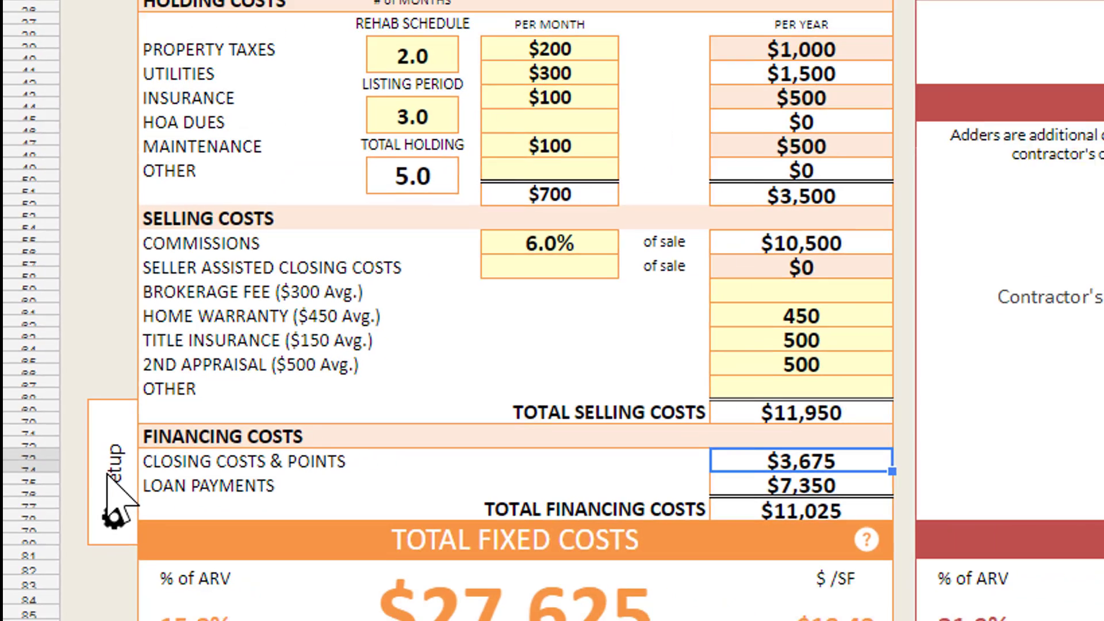
pyautogui.click(125, 473)
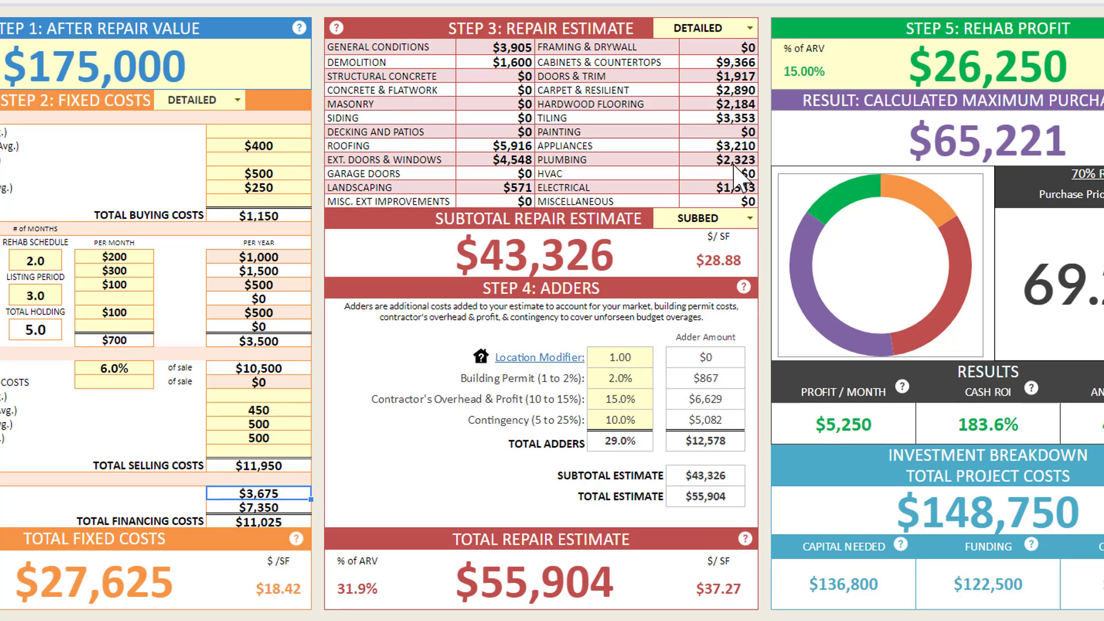
# Set the Step 3 repair estimate method to QUICK BID
pyautogui.click(750, 28)
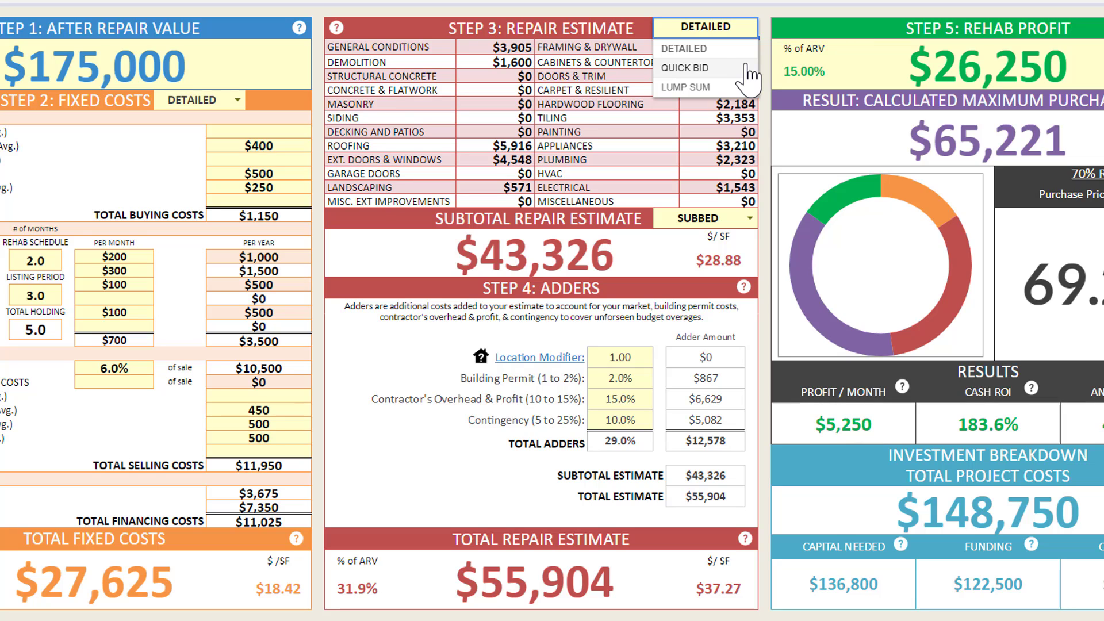
pyautogui.click(684, 68)
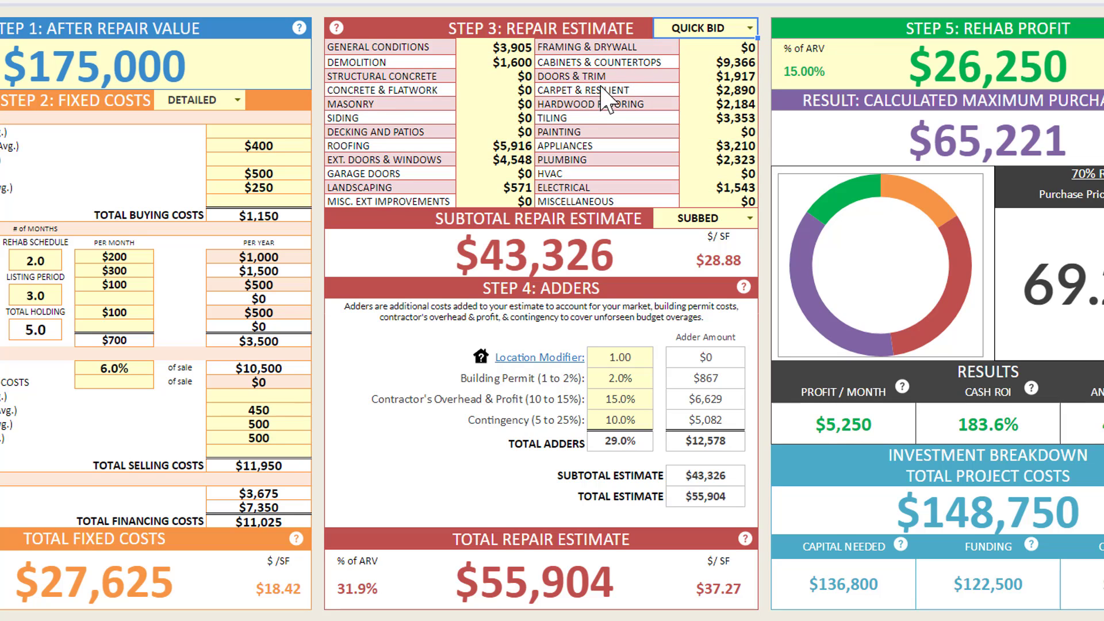
# Override the quick bid repair costs with $5,000 for roofing, $8,000 for cabinets and countertops, and $3,000 for appliances
pyautogui.click(506, 146)
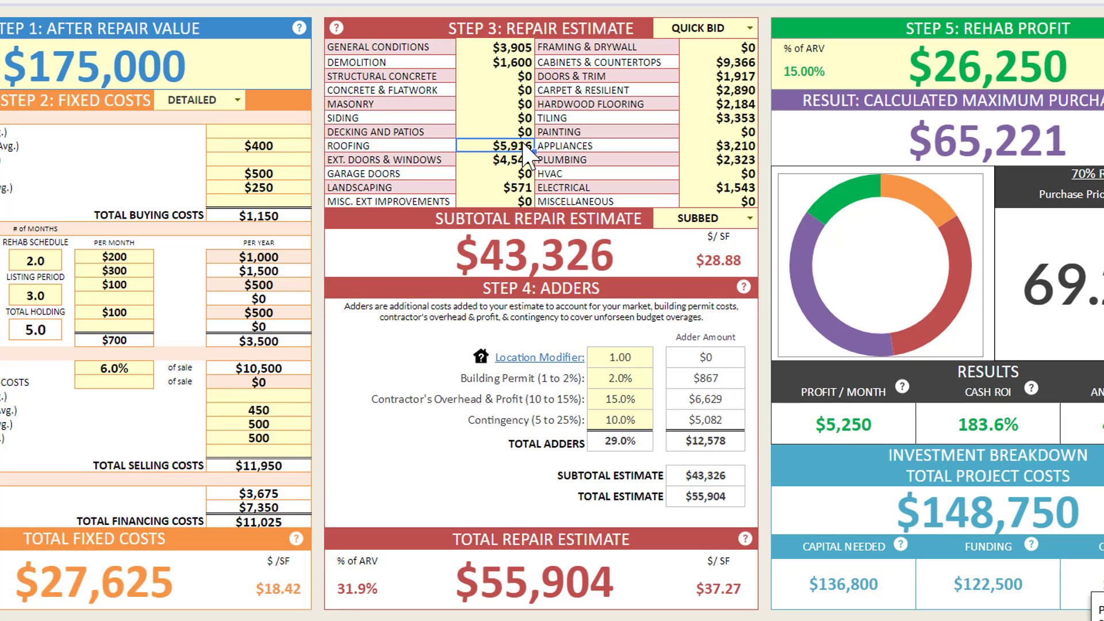
pyautogui.write('500')
pyautogui.press('Return')
pyautogui.click(700, 65)
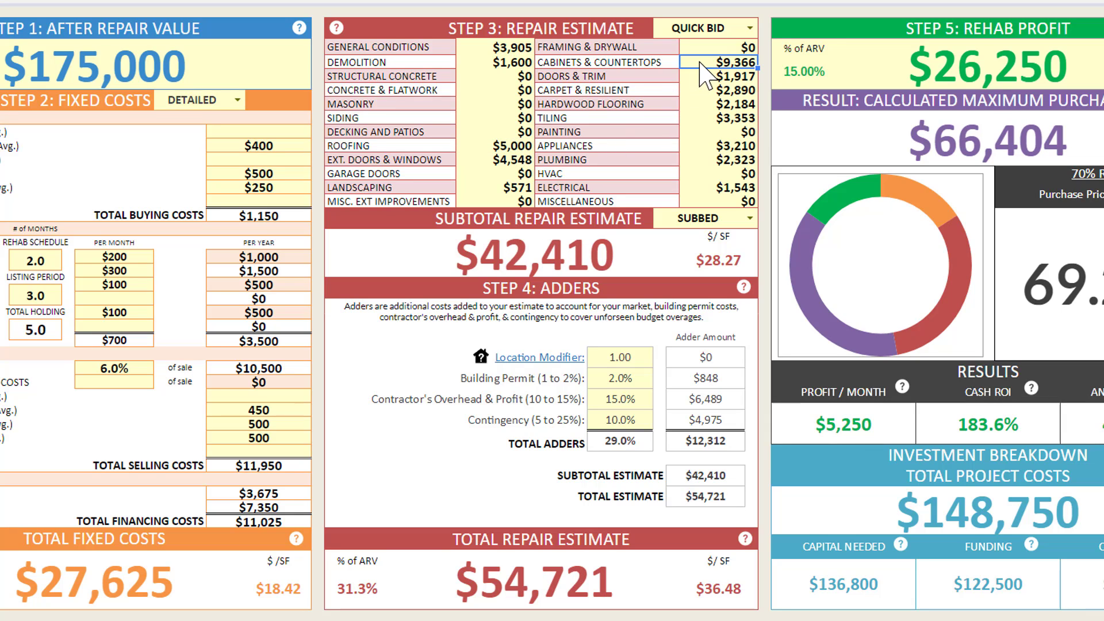
pyautogui.write('8000')
pyautogui.press('Return')
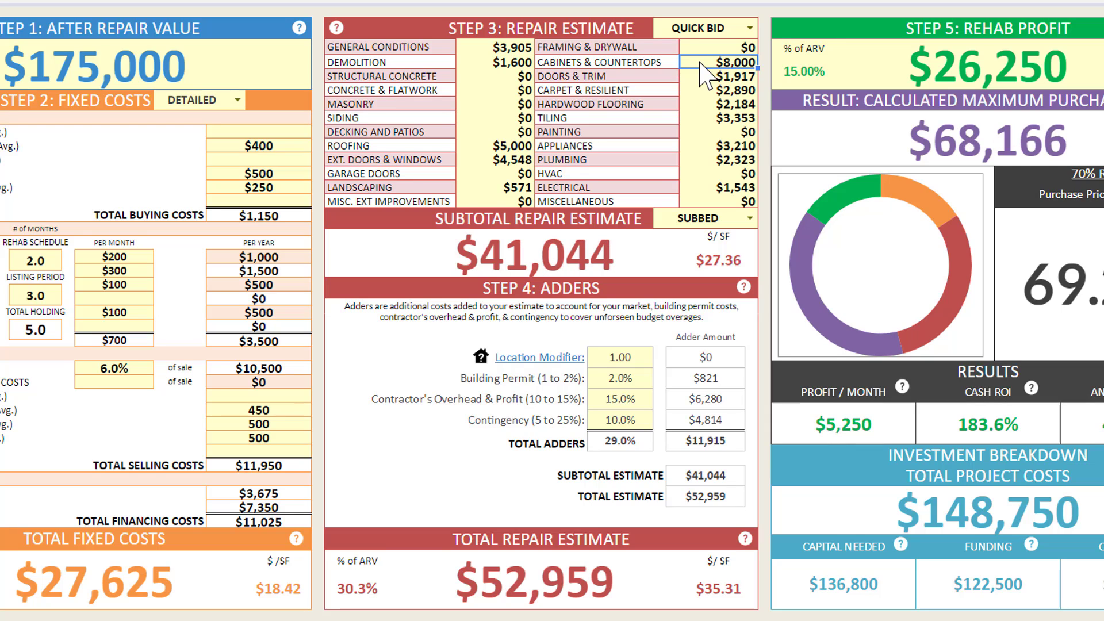
pyautogui.click(729, 146)
pyautogui.write('3,0')
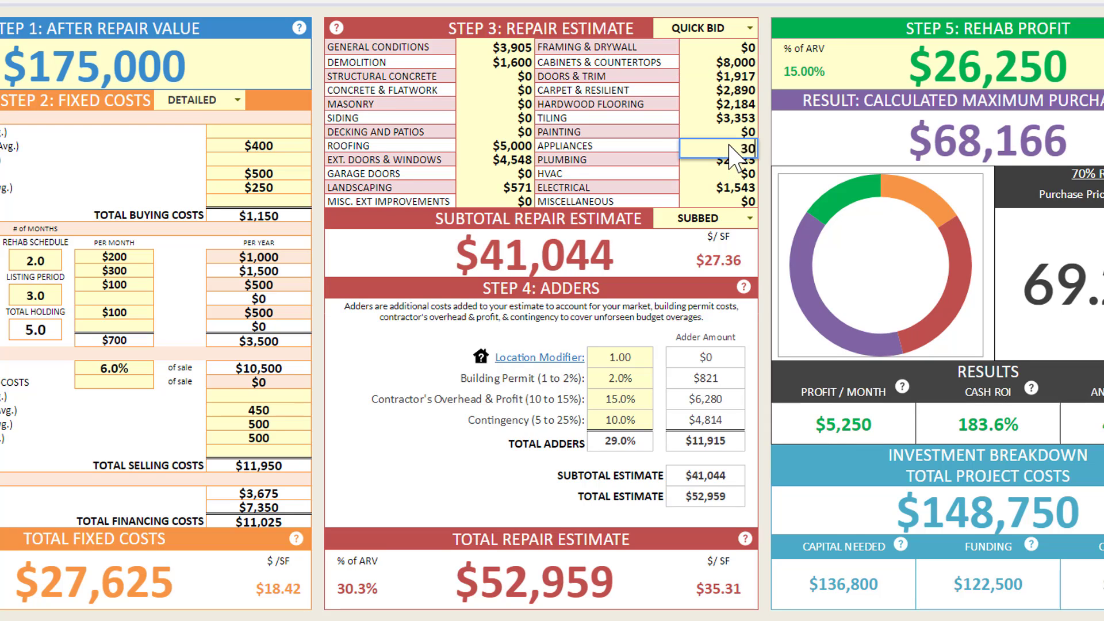
pyautogui.write('00')
pyautogui.press('Return')
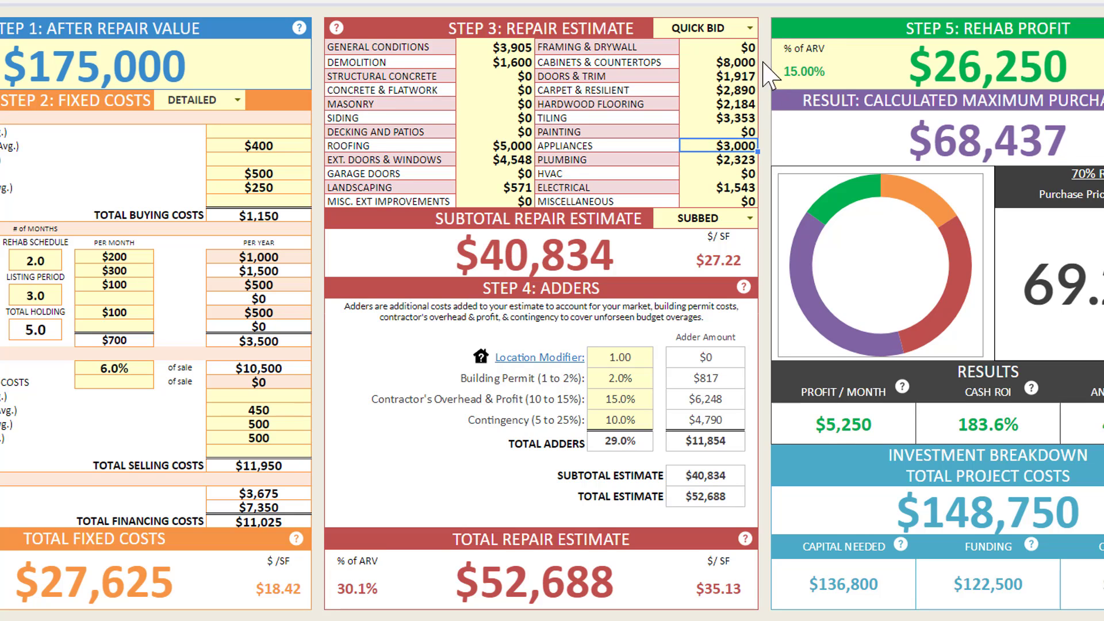
# Switch the Step 3 repair estimate method to LUMP SUM and set the subtotal repair estimate to $50,000
pyautogui.click(750, 29)
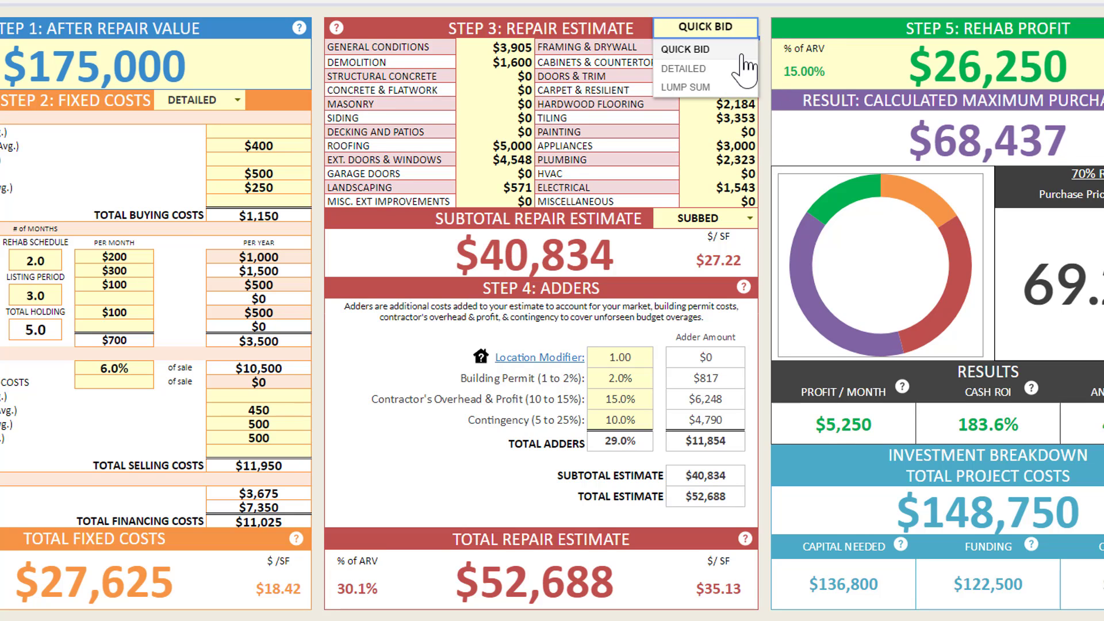
pyautogui.click(686, 86)
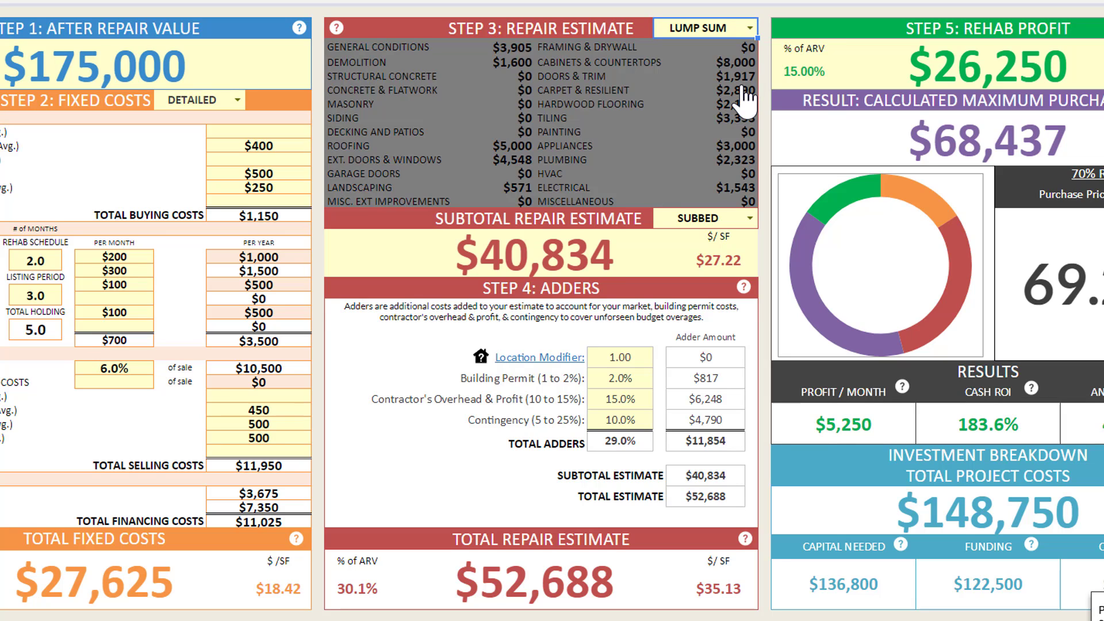
pyautogui.click(595, 262)
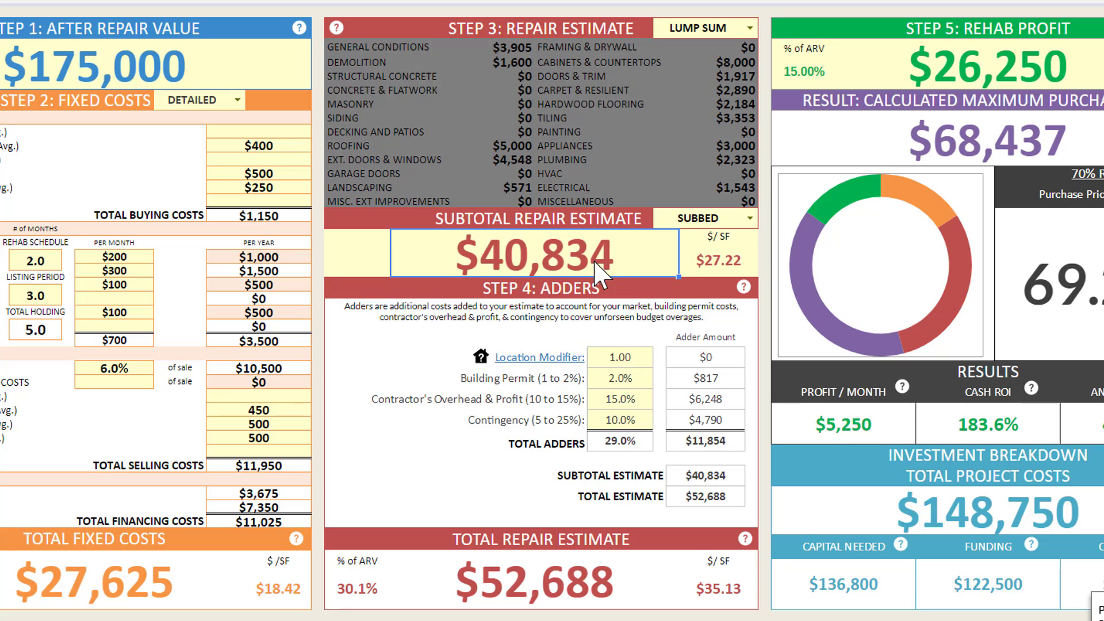
pyautogui.write('50,000')
pyautogui.press('Return')
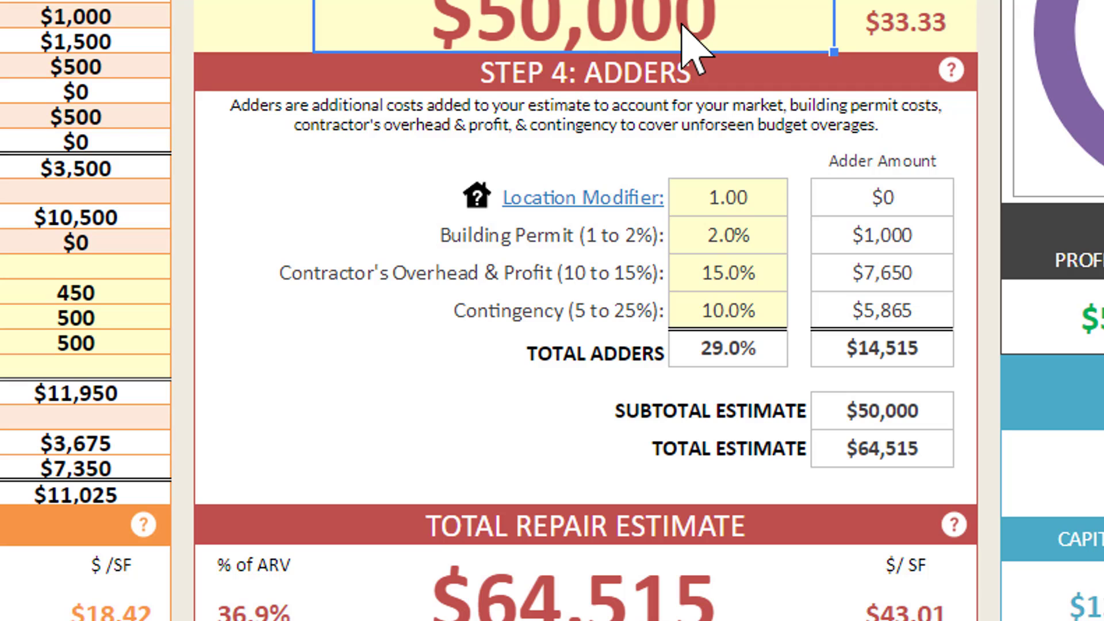
# Review the Location Modifiers list of city multipliers, close it, and set the location modifier to 1.15
pyautogui.click(741, 195)
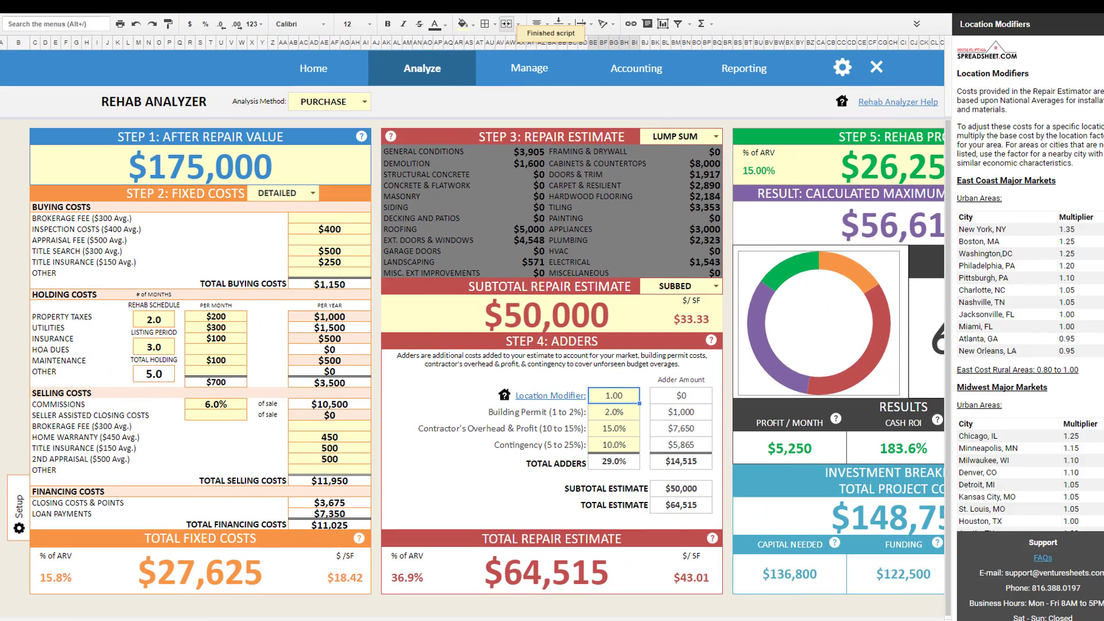
pyautogui.scroll(-2, 1073, 221)
pyautogui.scroll(-3, 1029, 281)
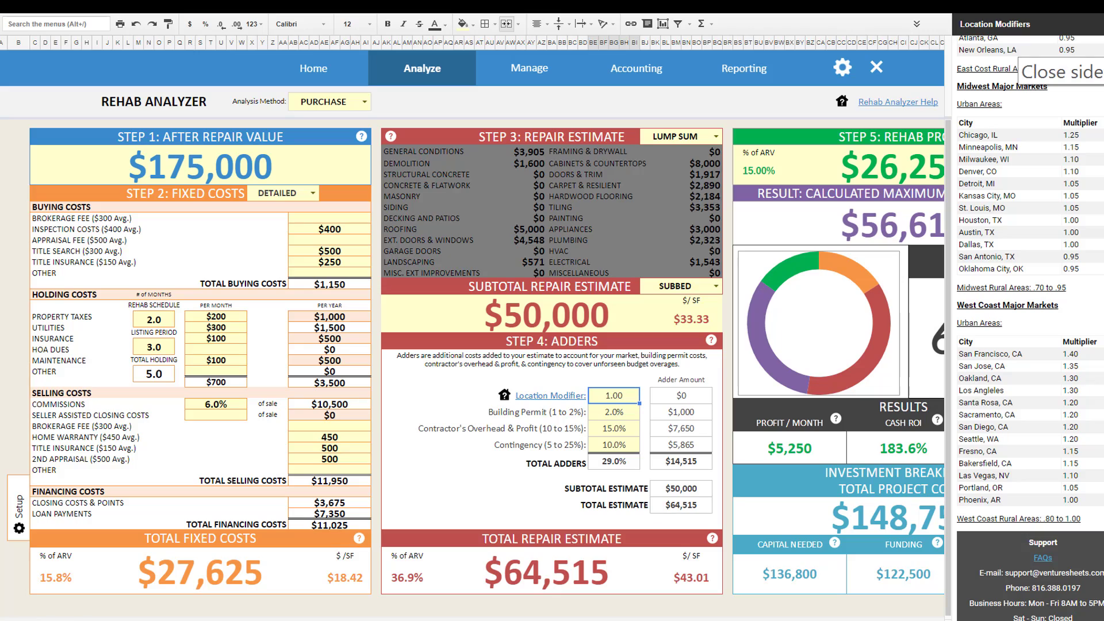
pyautogui.click(1095, 24)
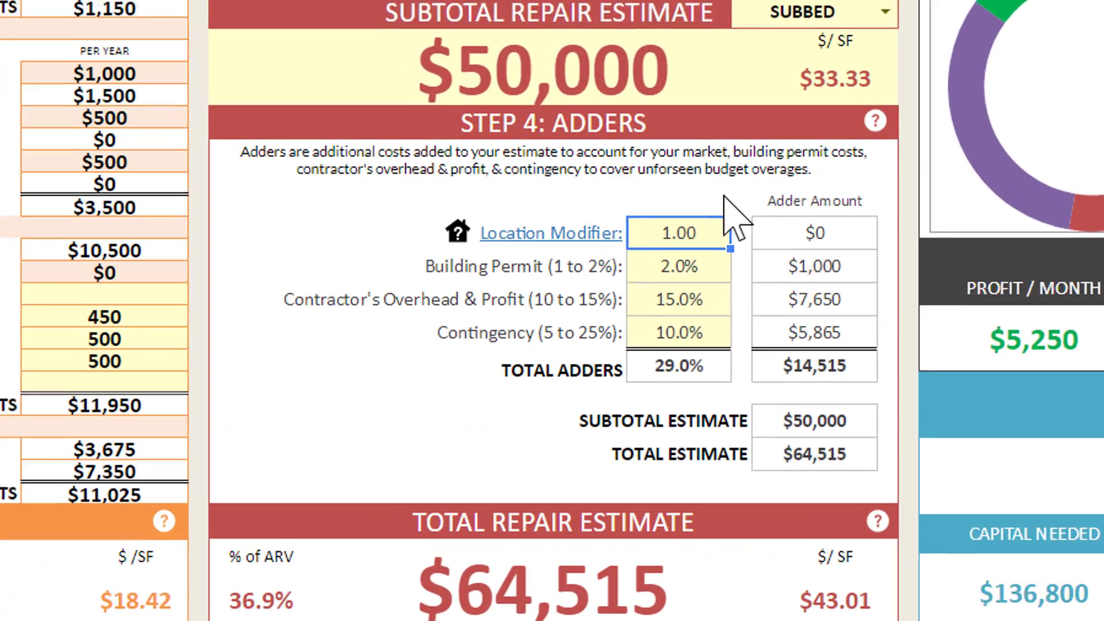
pyautogui.write('1.15')
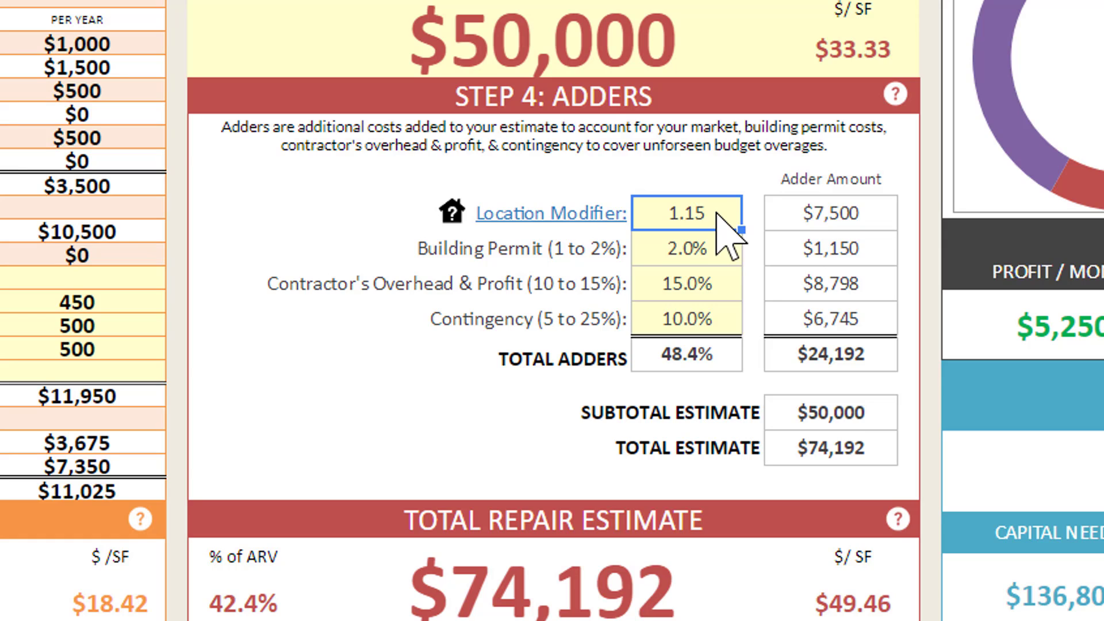
# Review the building permit and contractor's overhead adders, and set the contingency to 25%
pyautogui.click(725, 250)
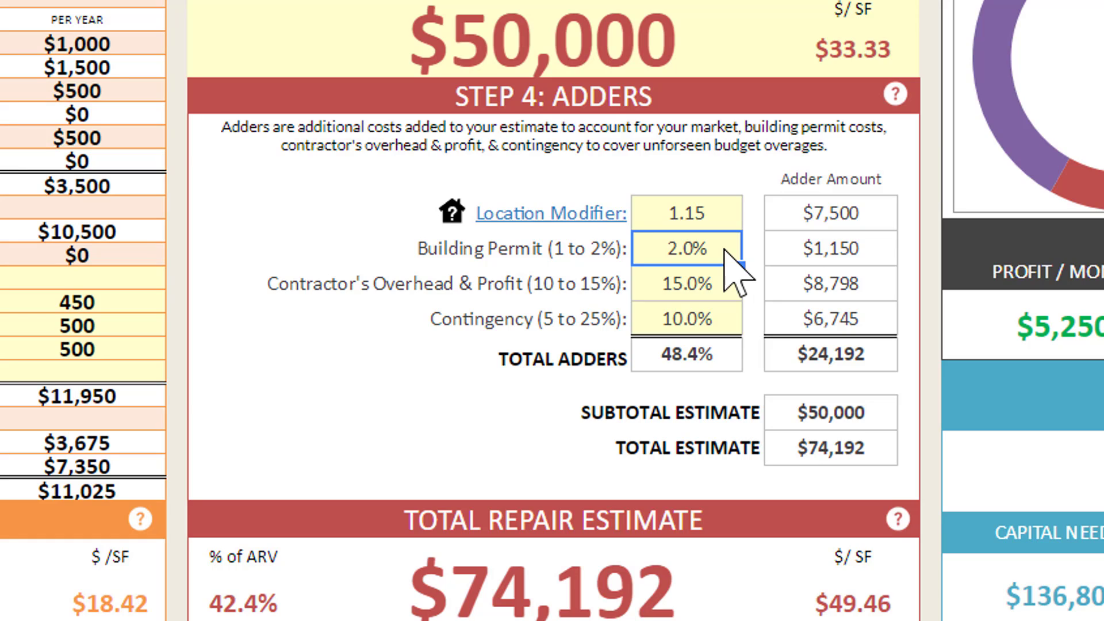
pyautogui.click(711, 289)
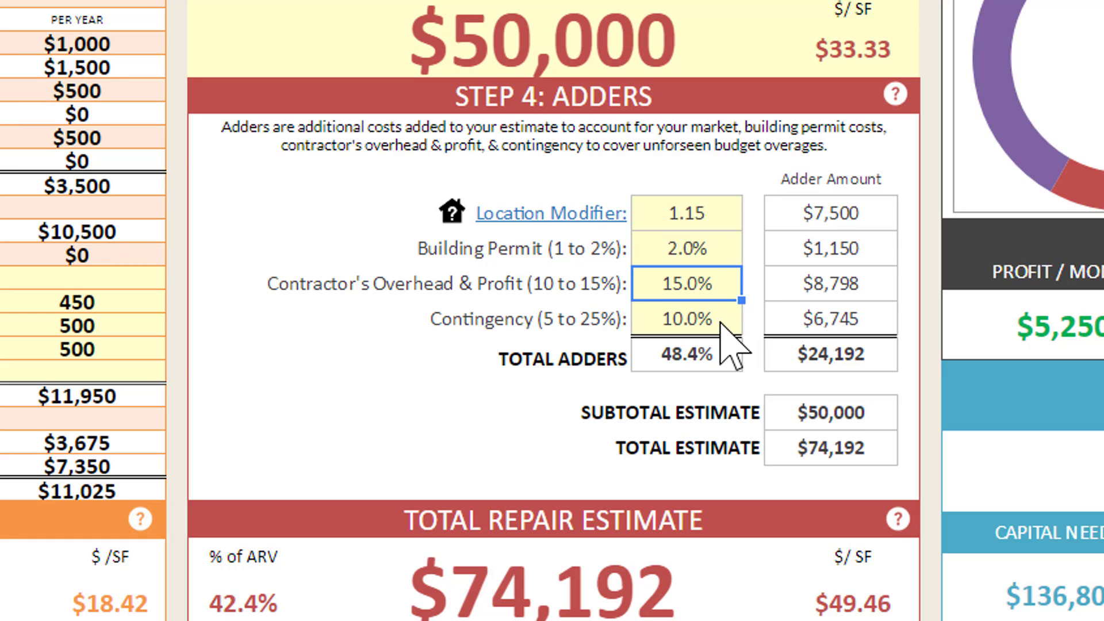
pyautogui.click(719, 323)
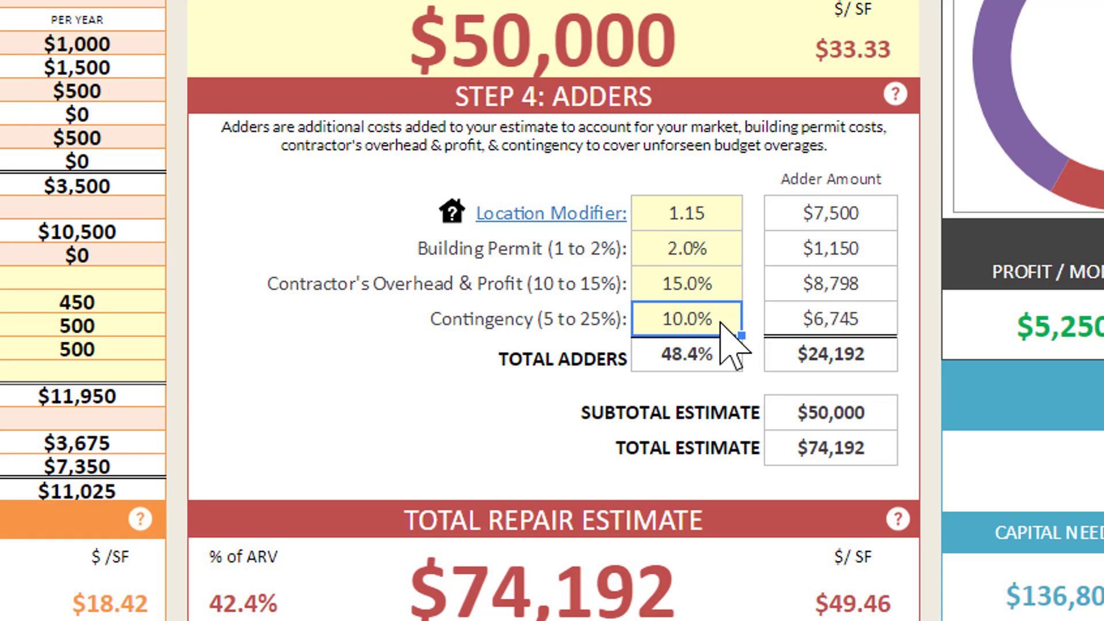
pyautogui.write('25%')
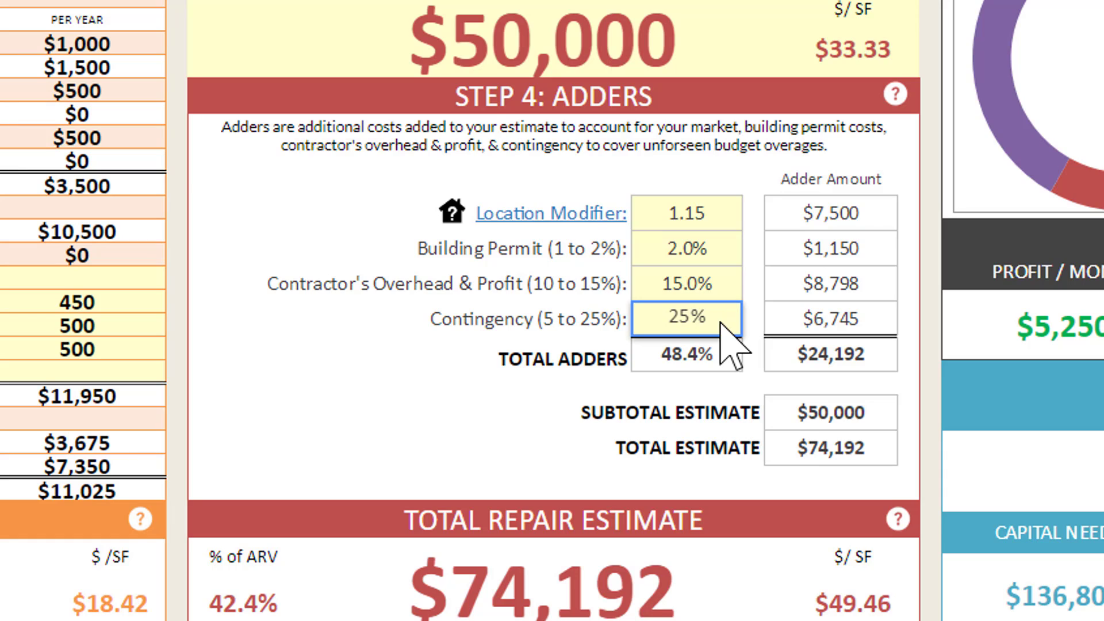
pyautogui.hotkey('ctrl', 'Return')
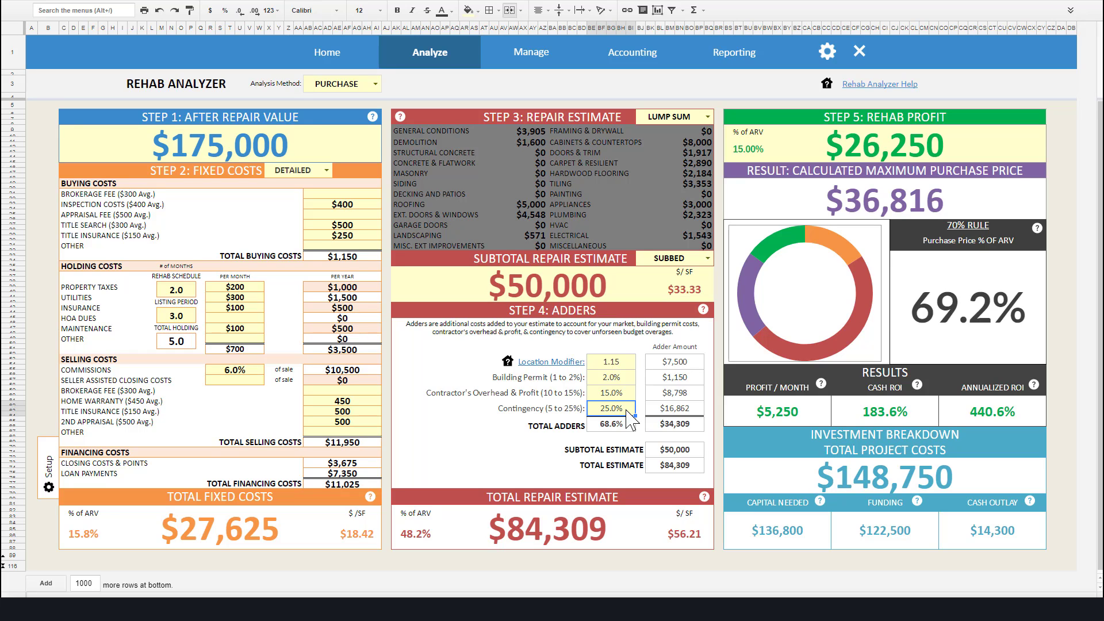
# Set the Step 5 rehab profit to a fixed $30,000
pyautogui.click(904, 150)
pyautogui.write('30000')
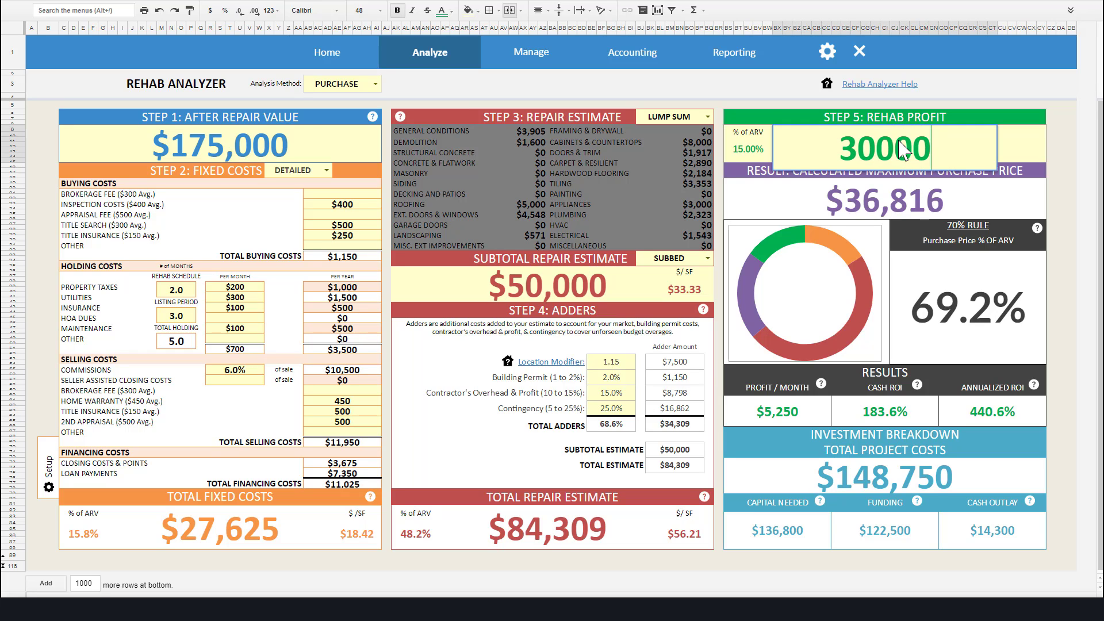
pyautogui.press('Return')
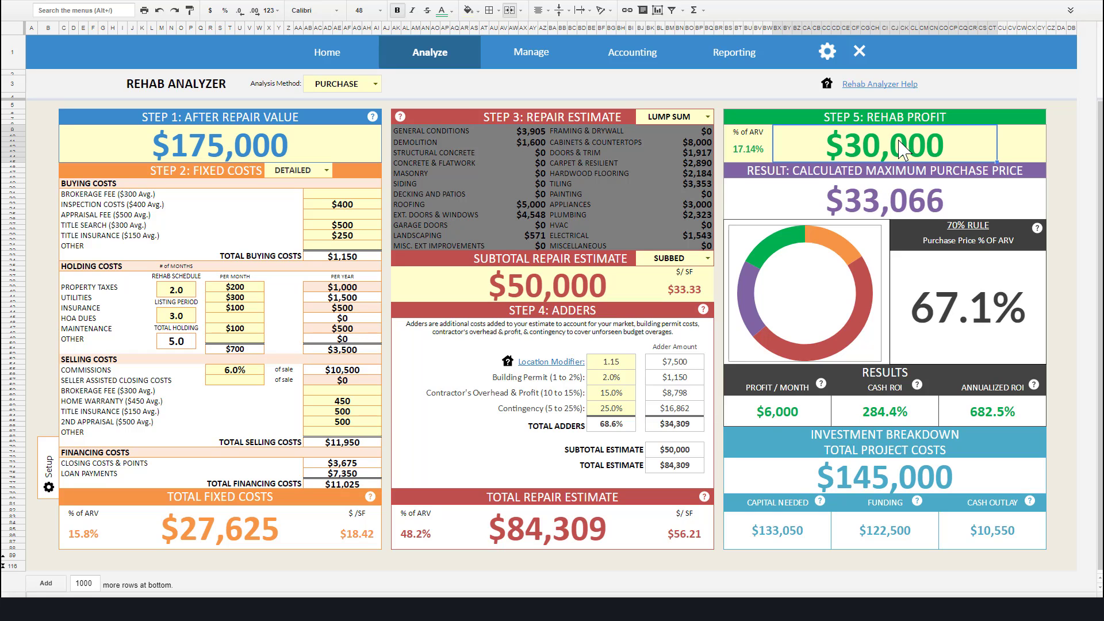
# Calculate the Step 5 rehab profit as 15% of the after repair value with the formula =.15*C9
pyautogui.write('=')
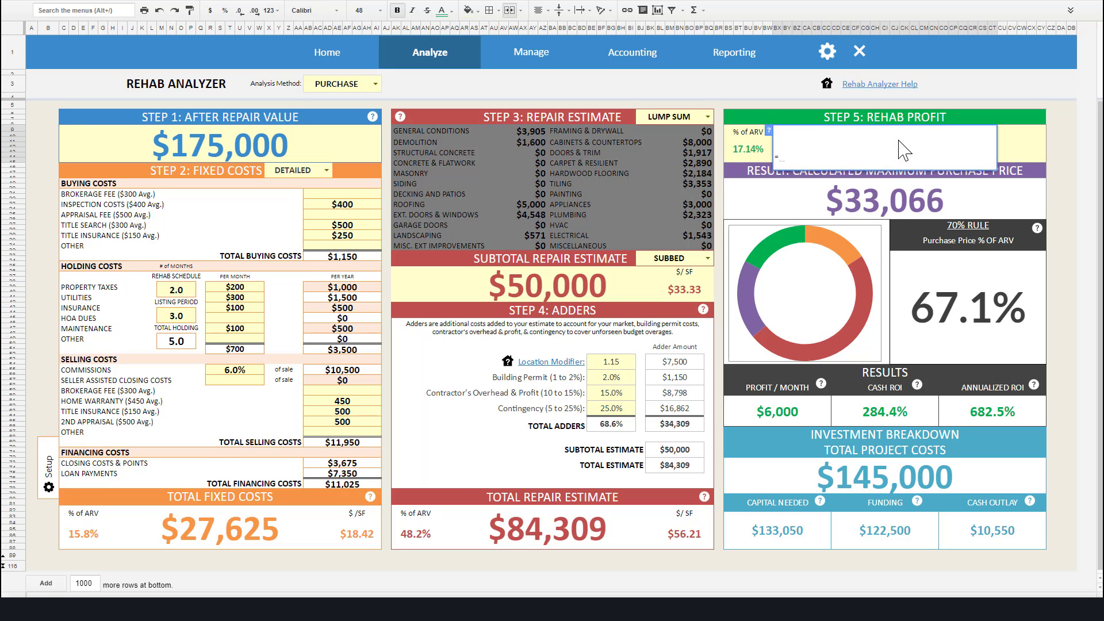
pyautogui.write('.15*')
pyautogui.click(275, 150)
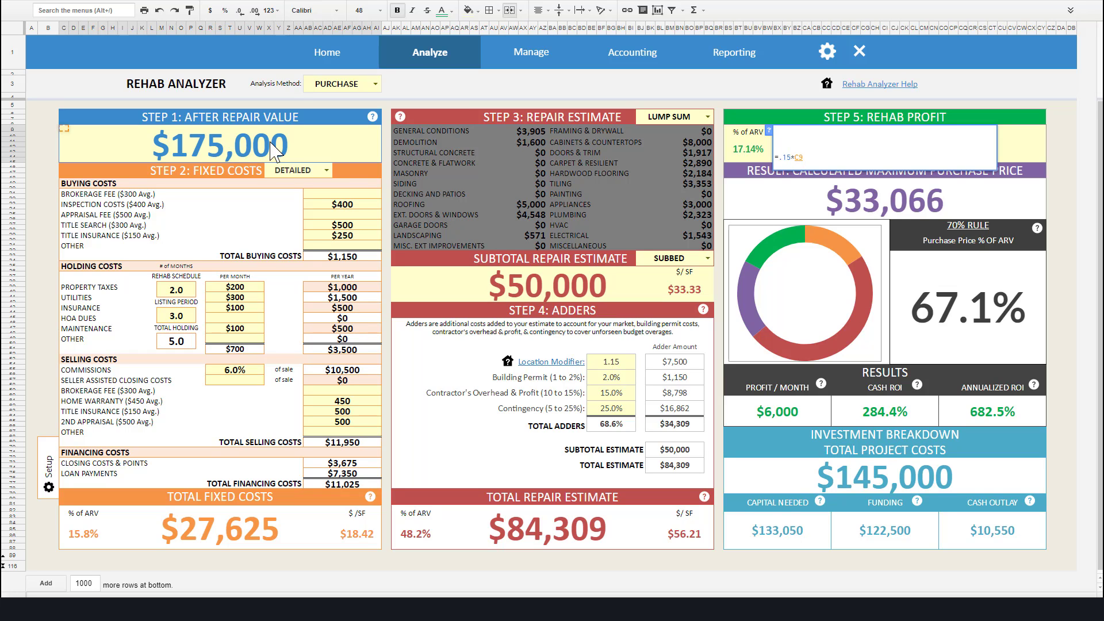
pyautogui.press('Return')
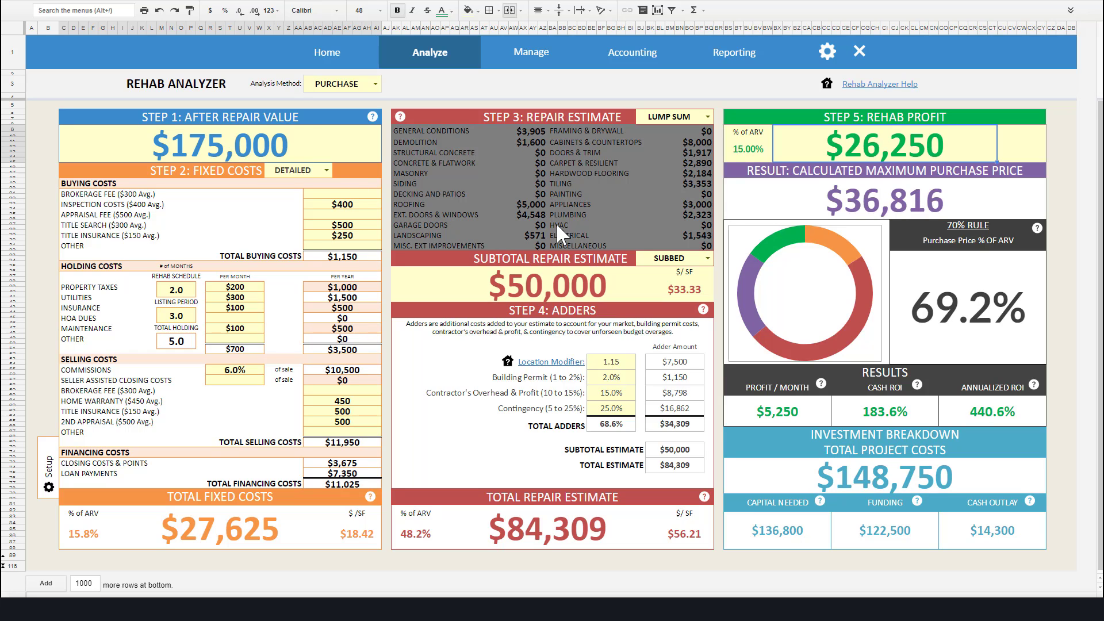
# Examine the maximum purchase price, 70% rule, monthly profit, total project costs, capital needed, funding and cash outlay
pyautogui.click(1004, 202)
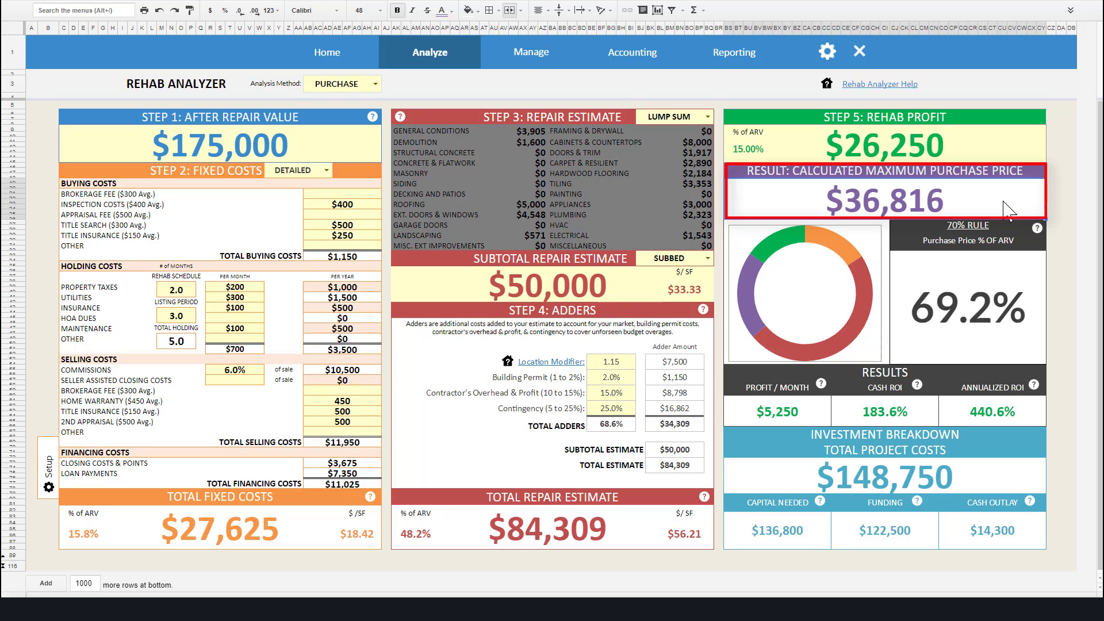
pyautogui.click(1024, 294)
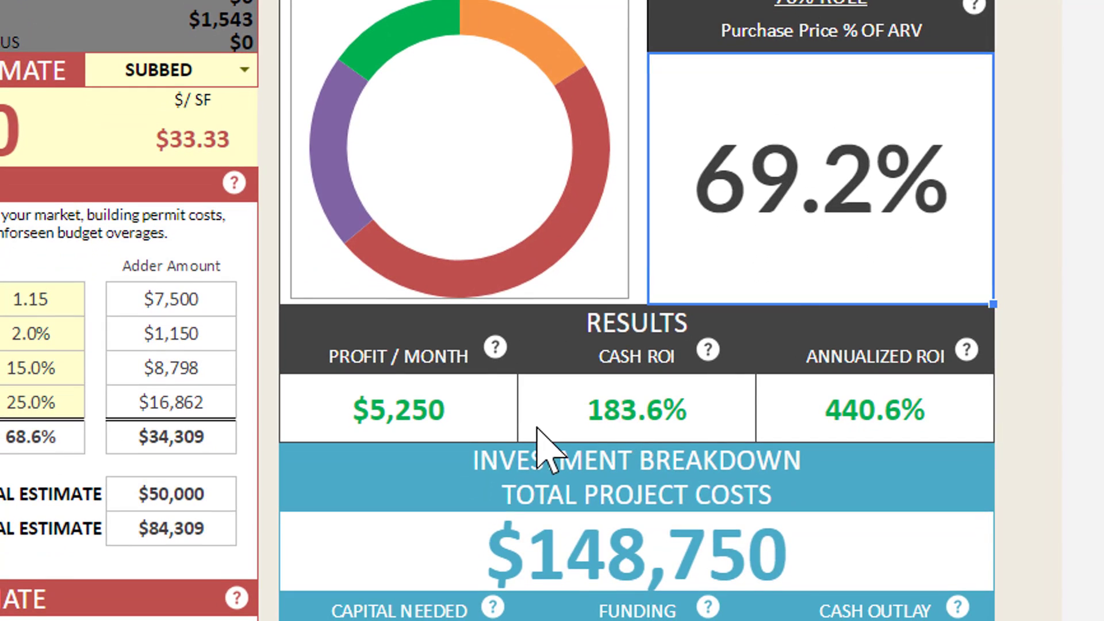
pyautogui.click(497, 428)
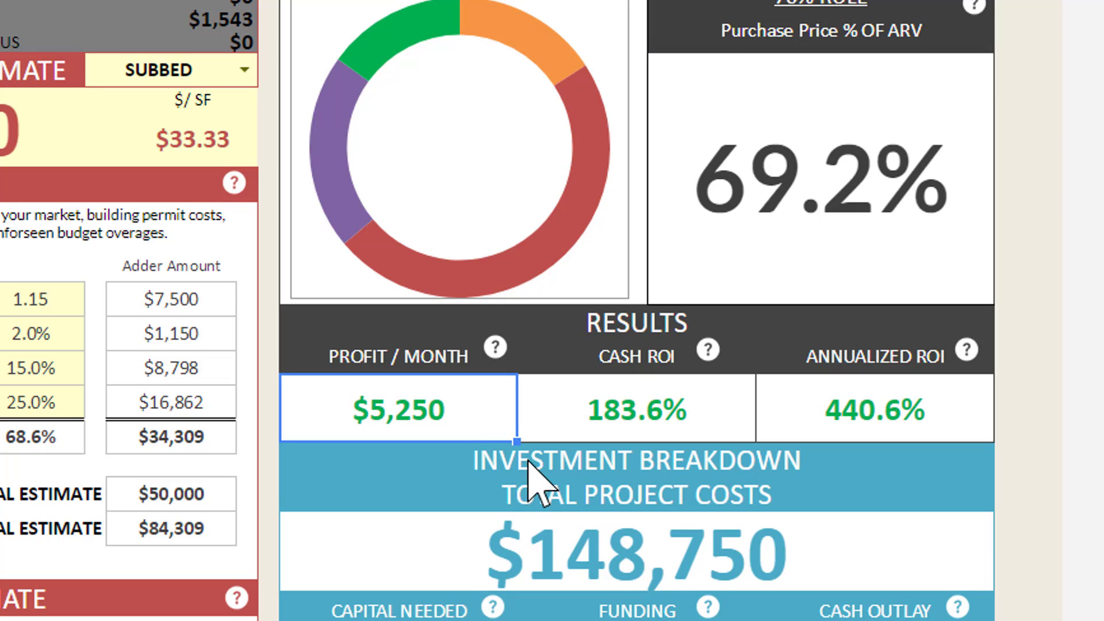
pyautogui.click(561, 543)
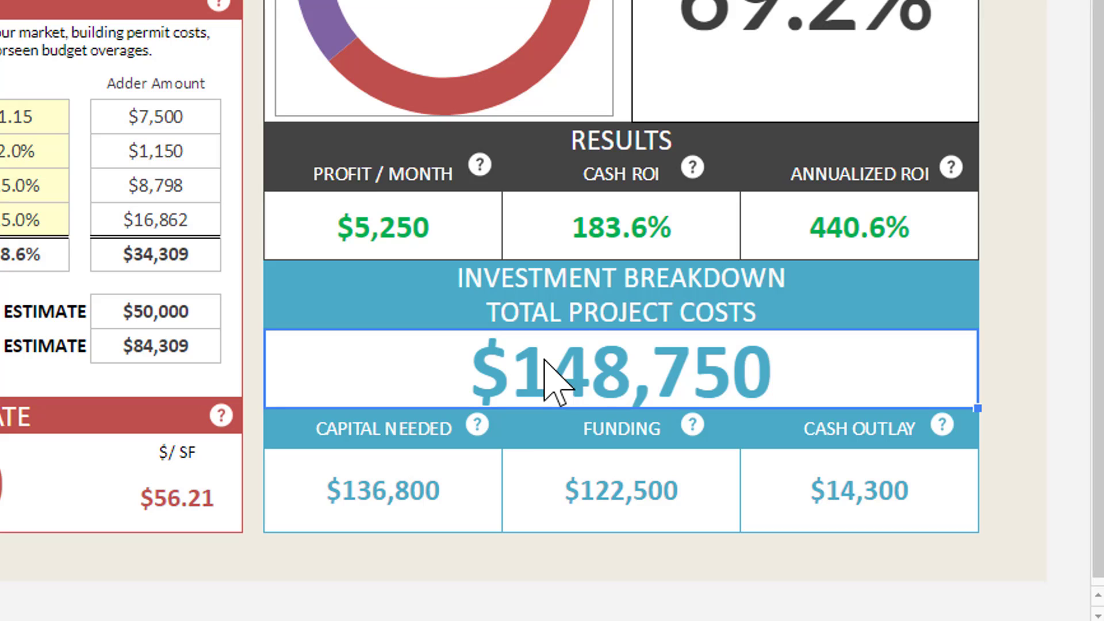
pyautogui.click(468, 507)
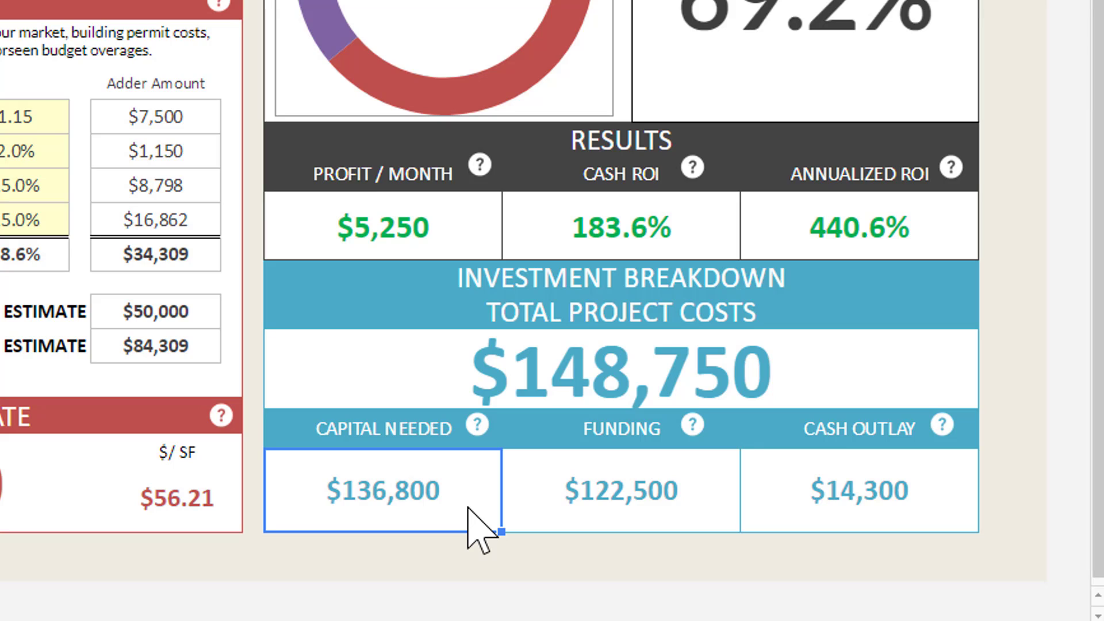
pyautogui.click(665, 474)
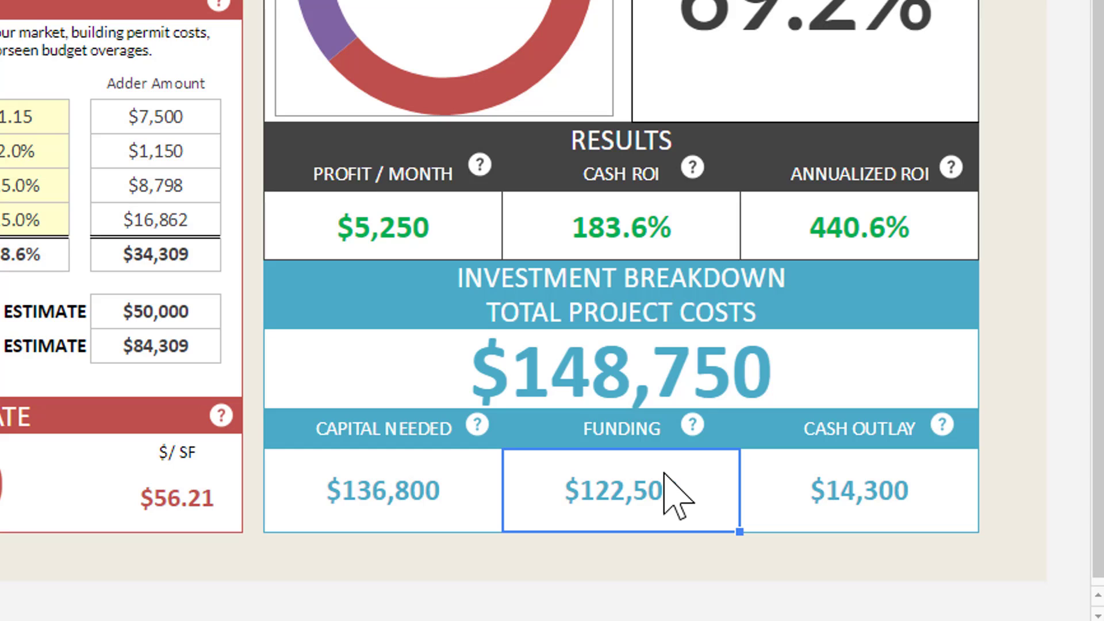
pyautogui.click(940, 487)
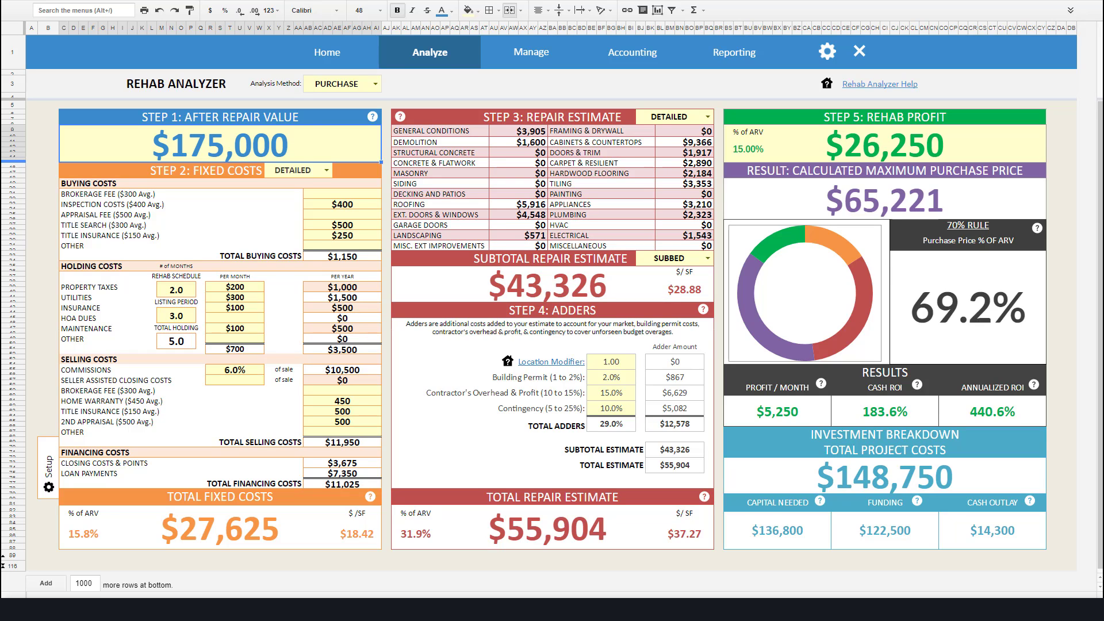
# Switch the analysis method to PROFIT and set the Step 5 purchase price to $80,000
pyautogui.click(375, 85)
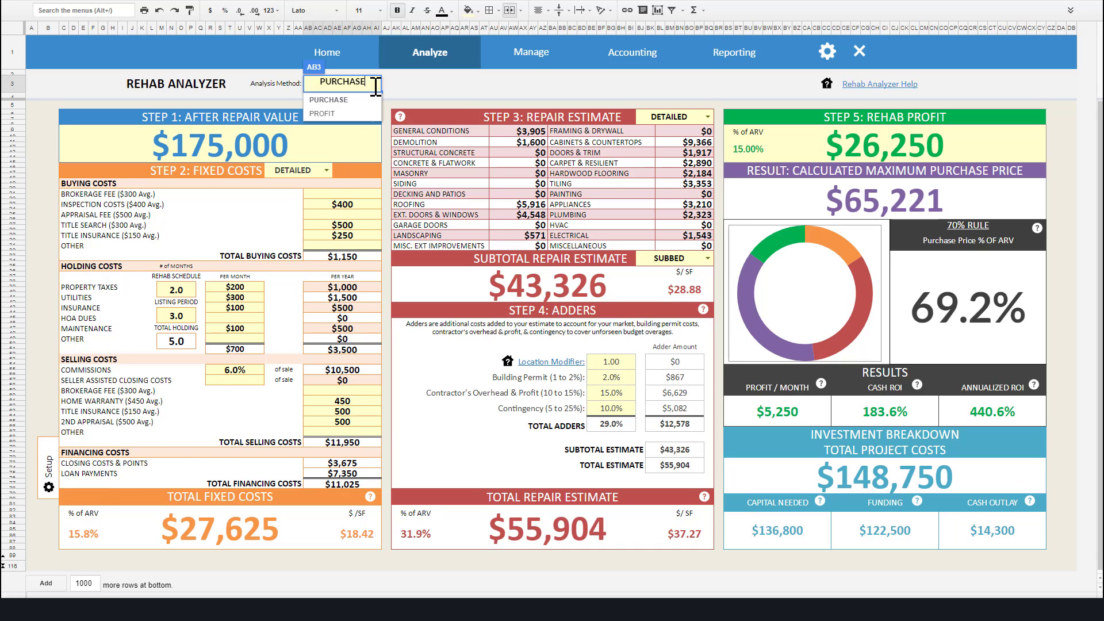
pyautogui.click(357, 114)
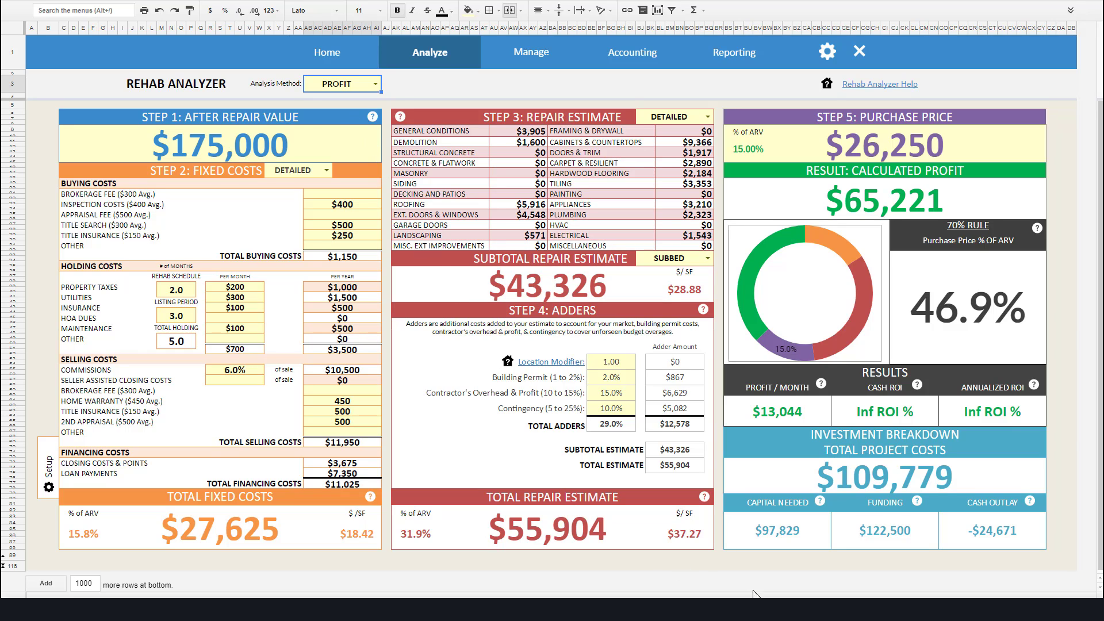
pyautogui.click(982, 198)
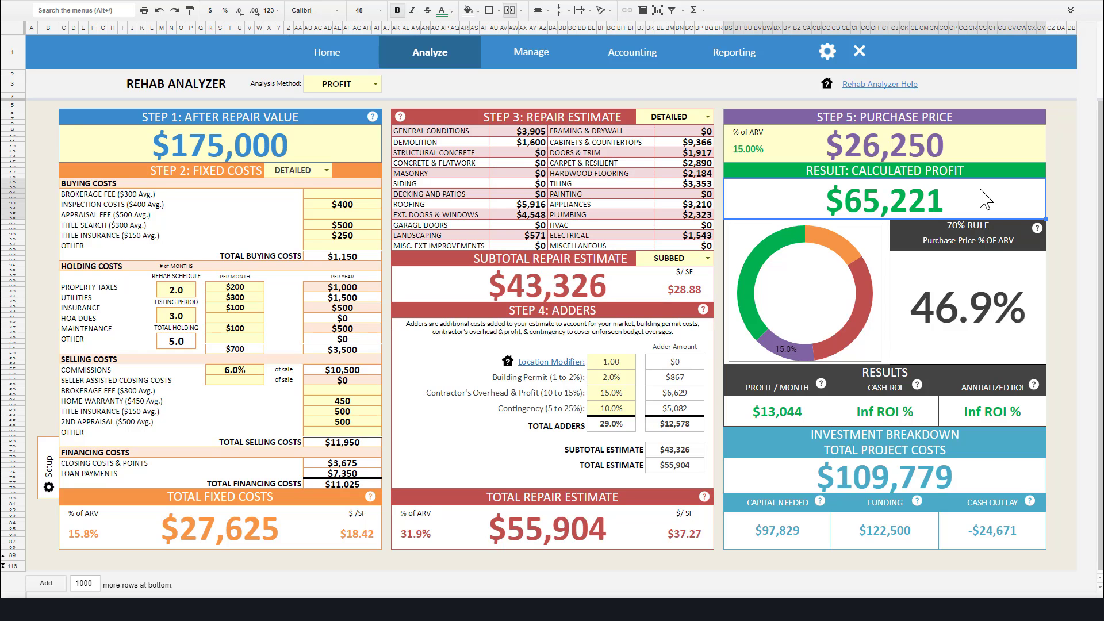
pyautogui.click(926, 134)
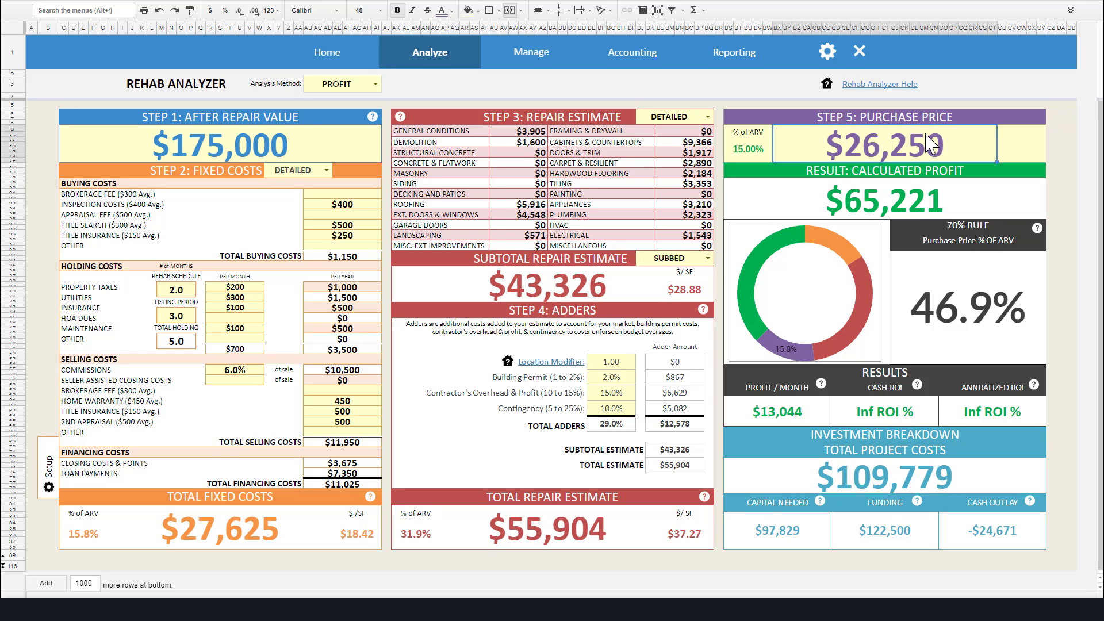
pyautogui.write('80000')
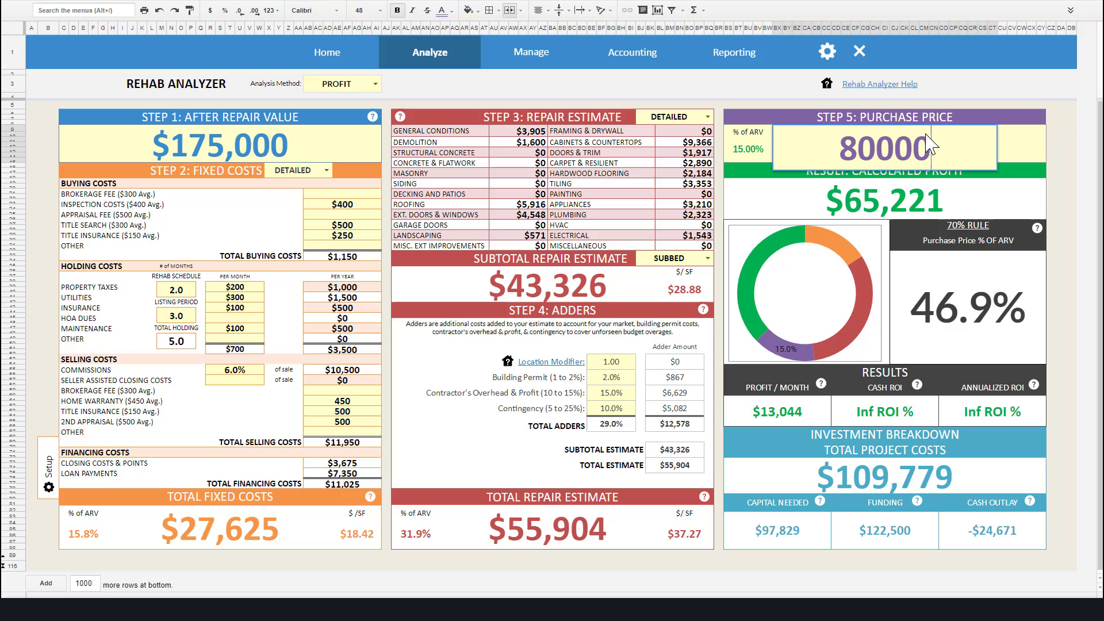
pyautogui.press('Return')
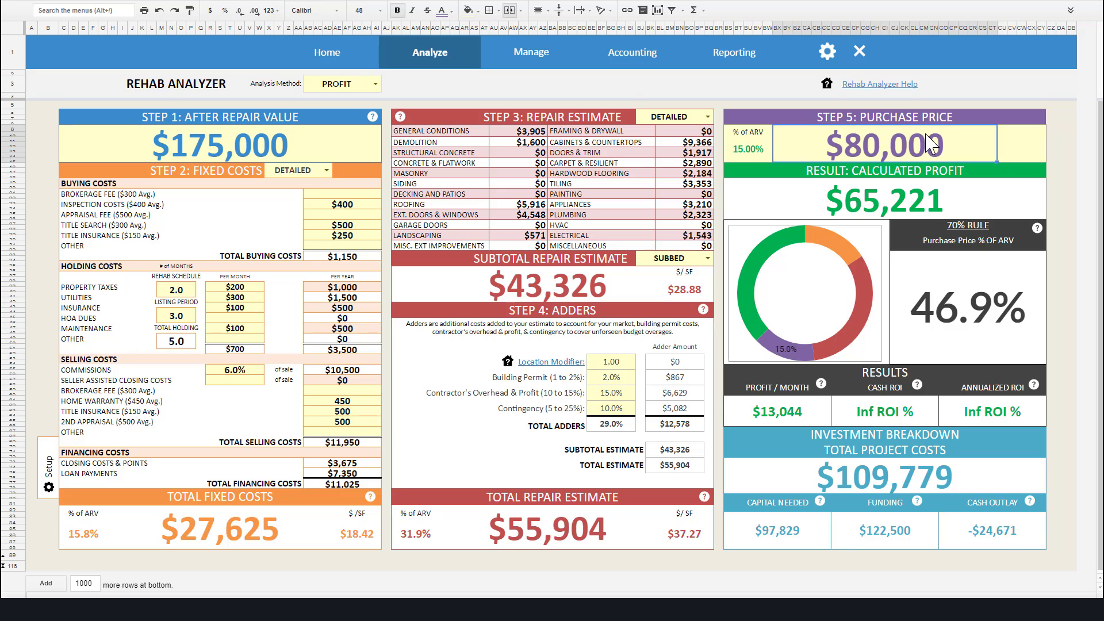